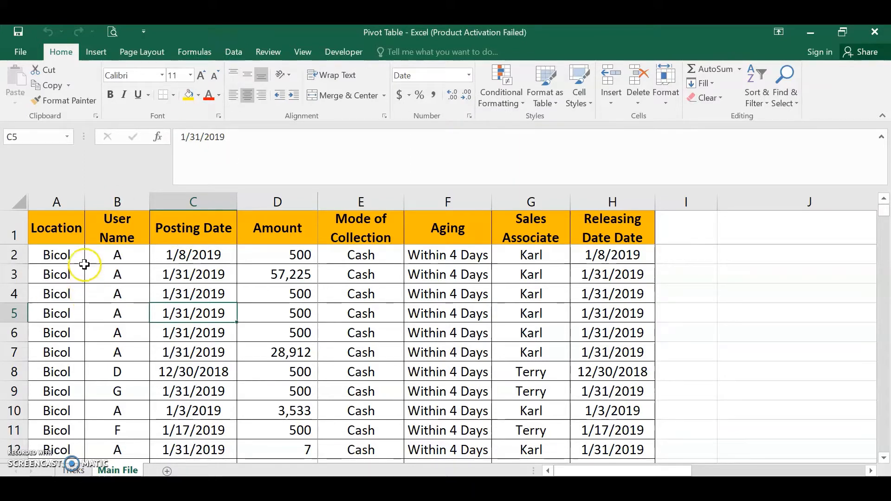
Create a PivotTable on a new worksheet from the Main File data range A1:H2710
click(98, 52)
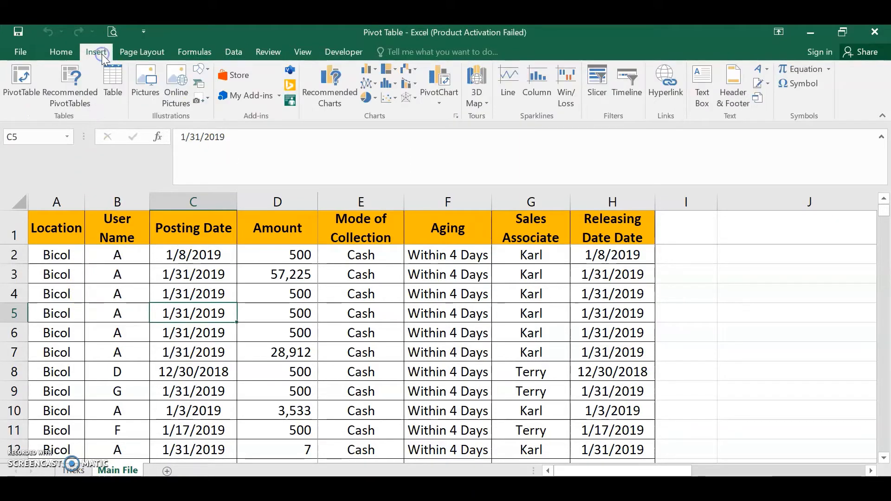
click(21, 84)
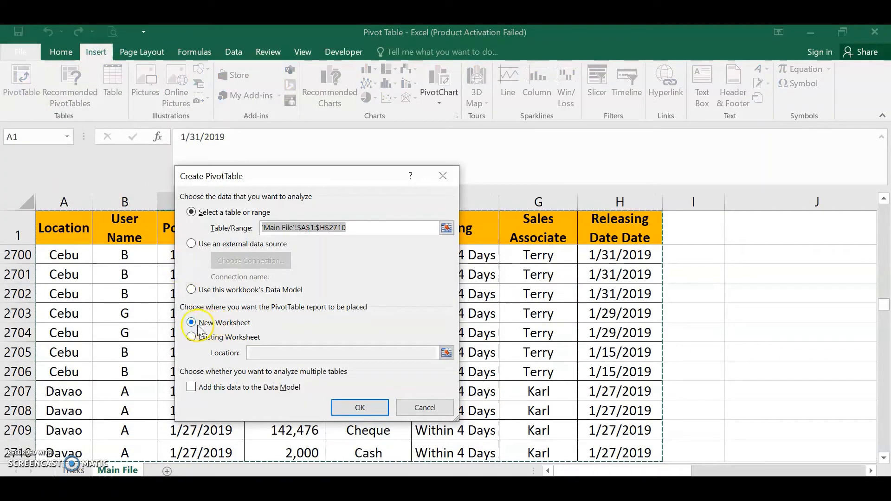
click(353, 407)
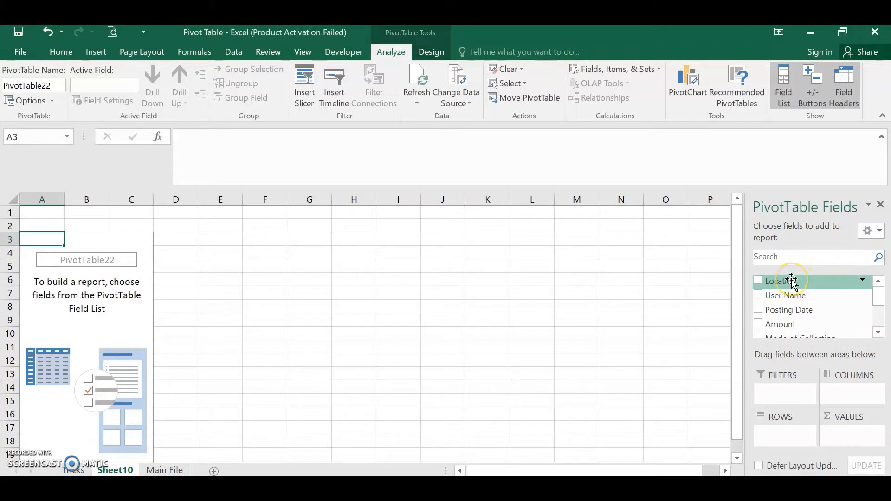
Lay out the PivotTable with Location as rows, Mode of Collection as columns and the sum of Amount as values
drag(792, 279, 789, 436)
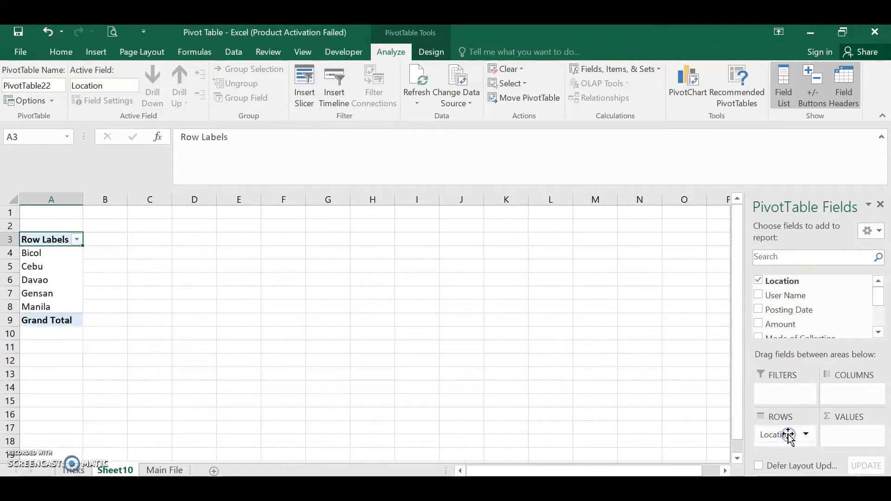
drag(800, 325, 844, 437)
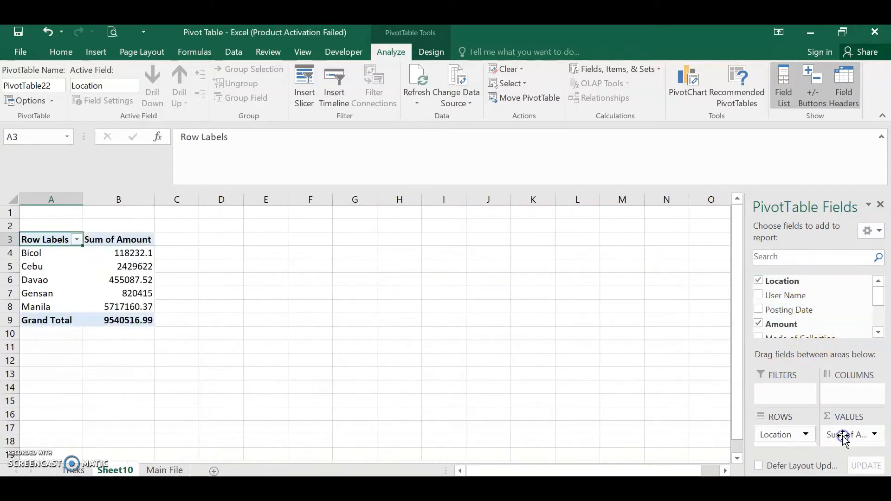
drag(878, 295, 847, 393)
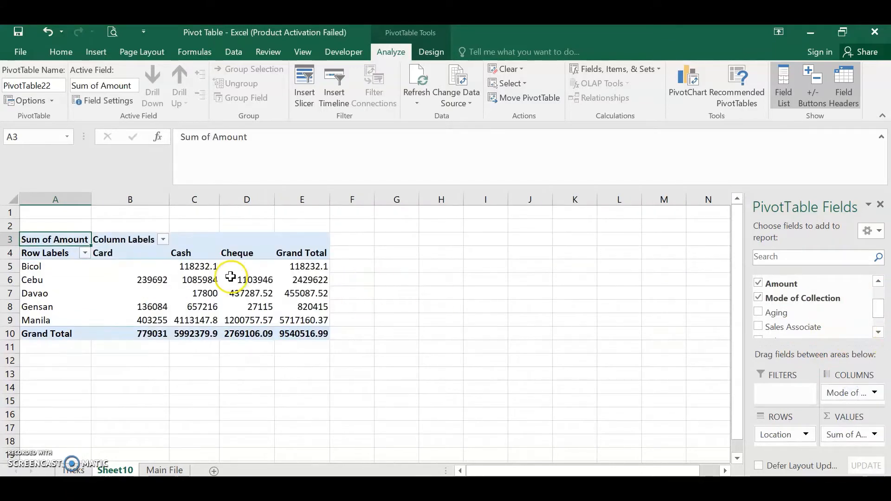
Insert a Clustered Column PivotChart from the PivotTable and place it beside the table, starting around column F
mouse_move(238, 272)
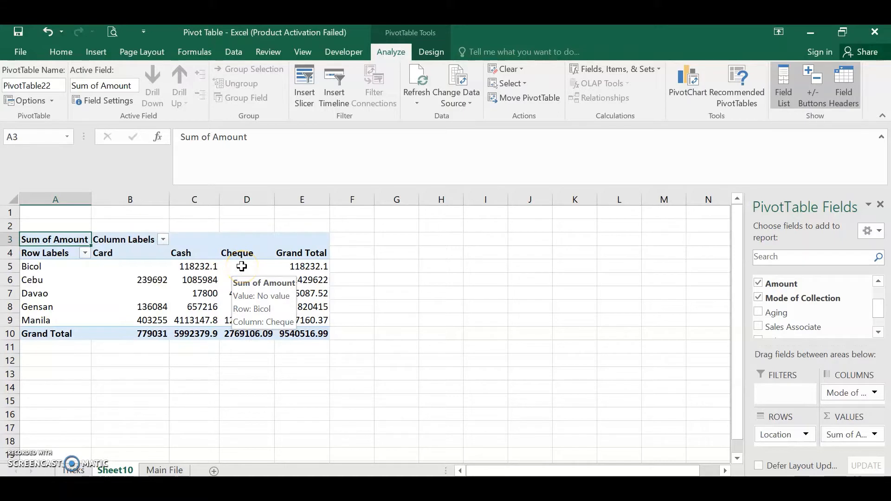
click(242, 267)
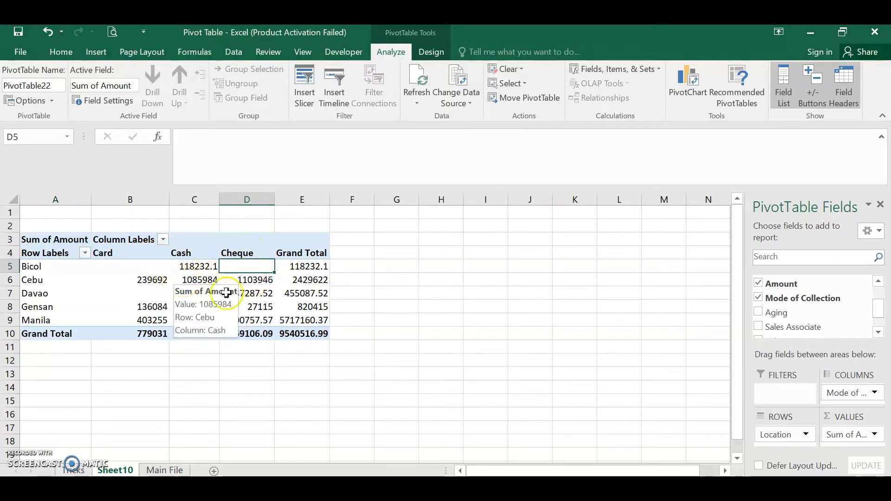
click(695, 82)
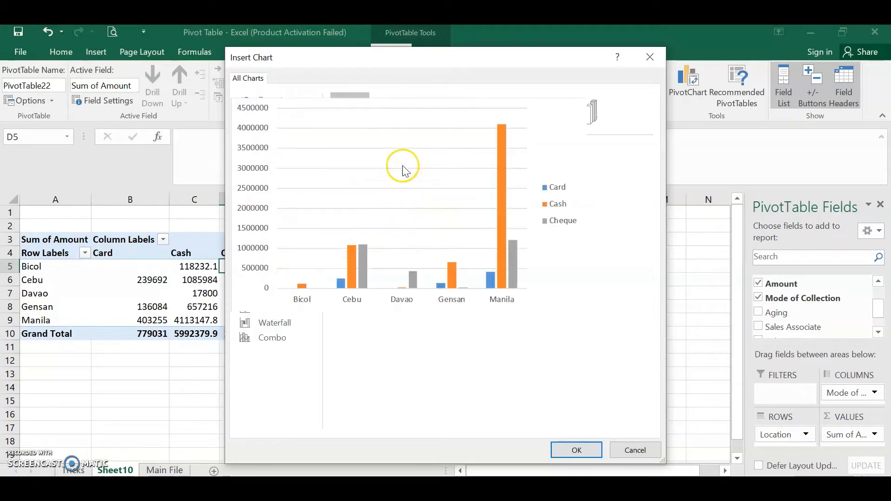
mouse_move(399, 231)
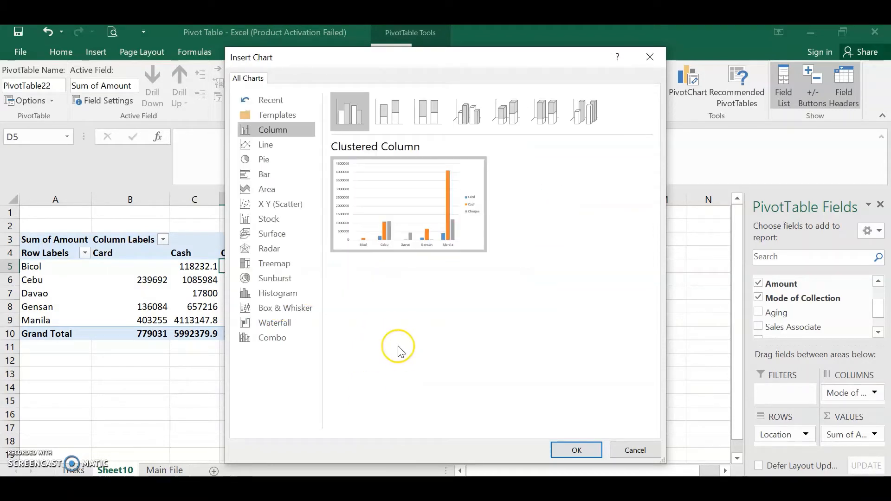
click(576, 450)
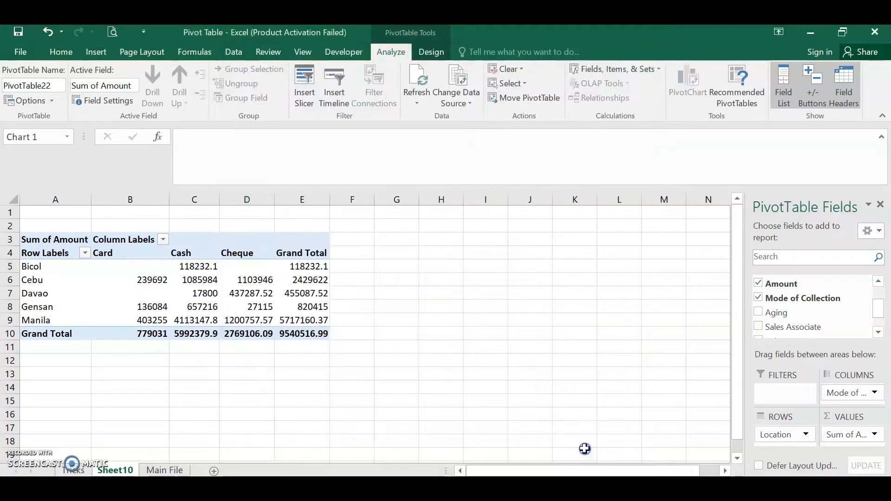
drag(472, 276, 613, 236)
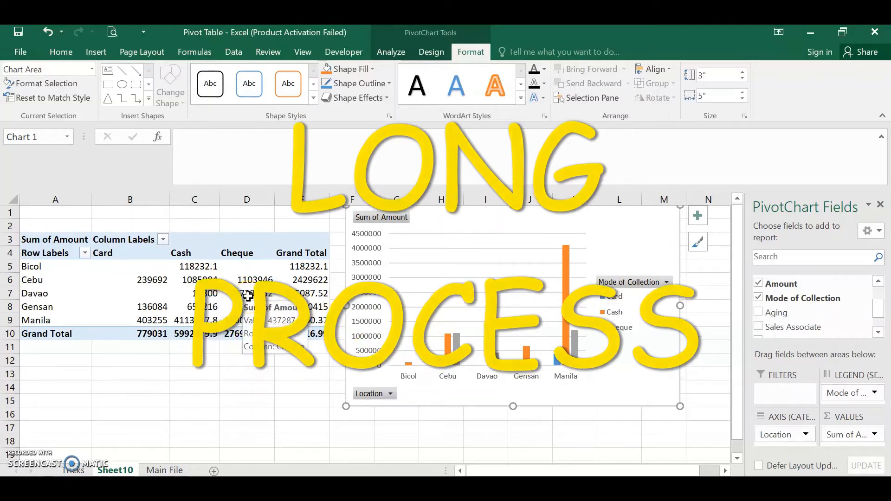
Examine the recommended charts for the Main File data, then close the chart suggestions without inserting any
click(163, 470)
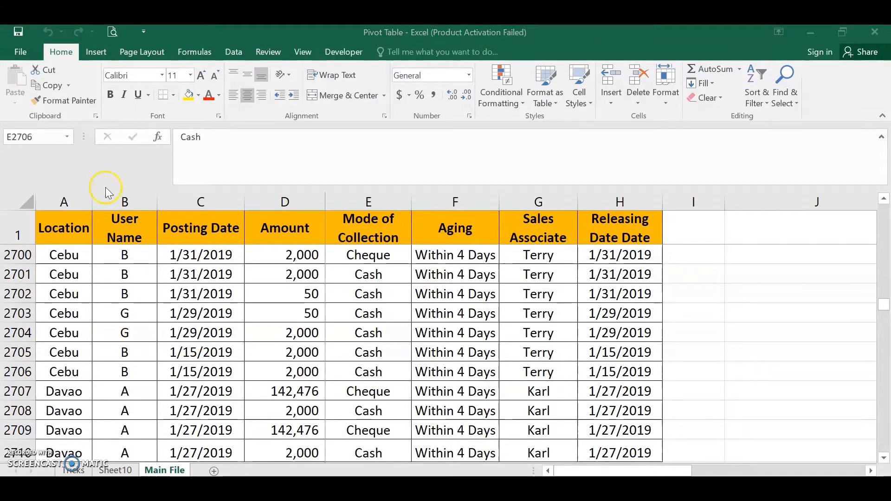
click(96, 50)
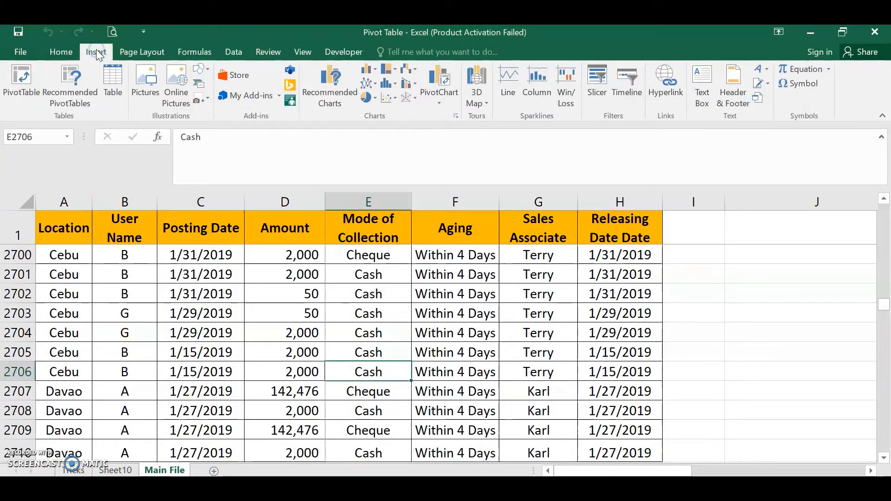
click(328, 89)
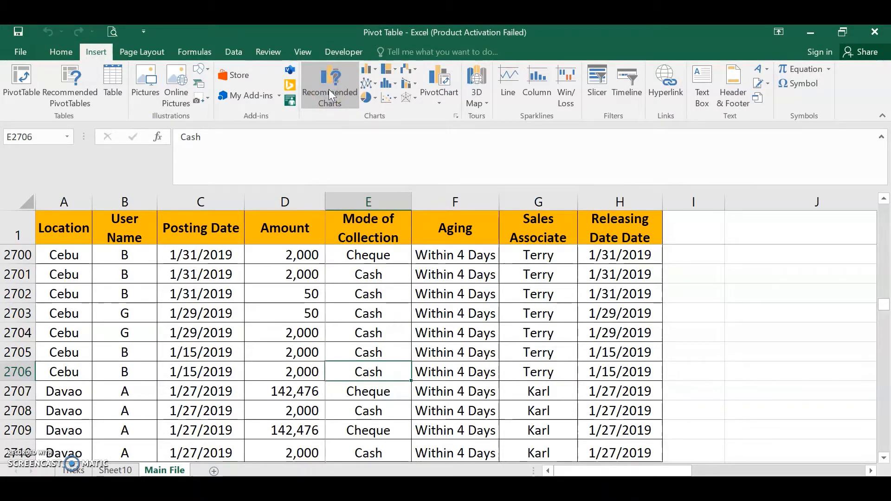
click(328, 115)
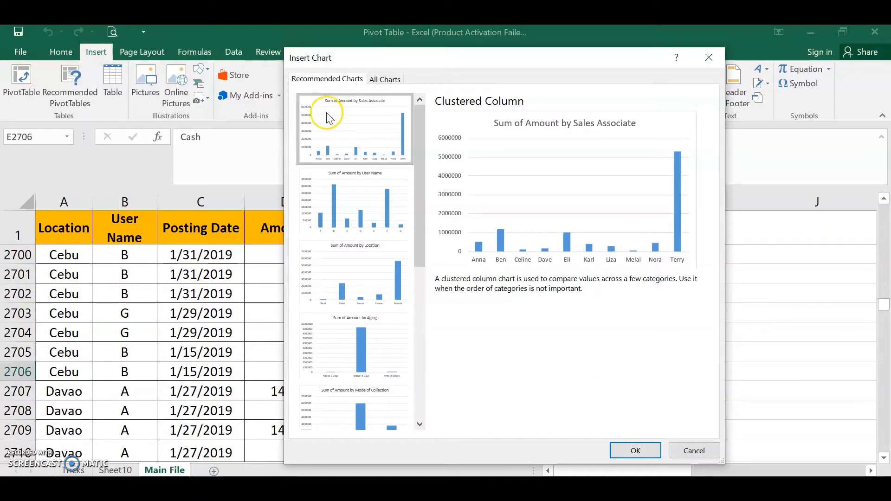
scroll(371, 362, down, 5)
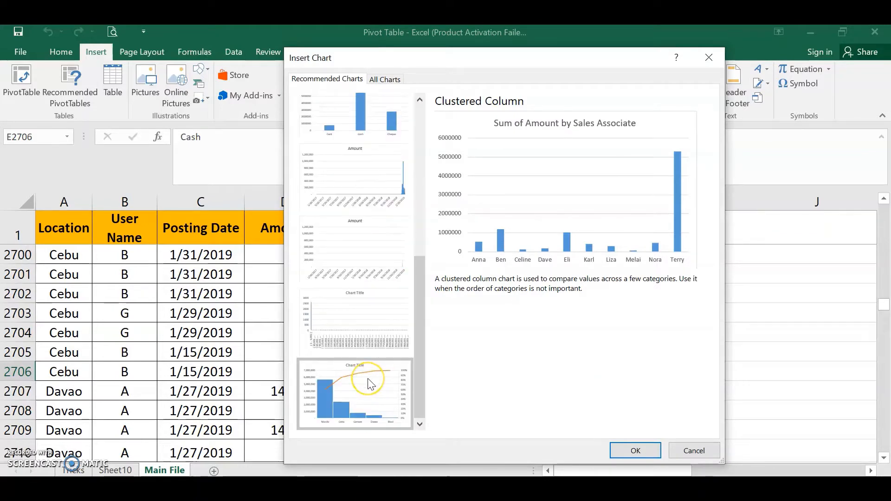
scroll(369, 383, up, 5)
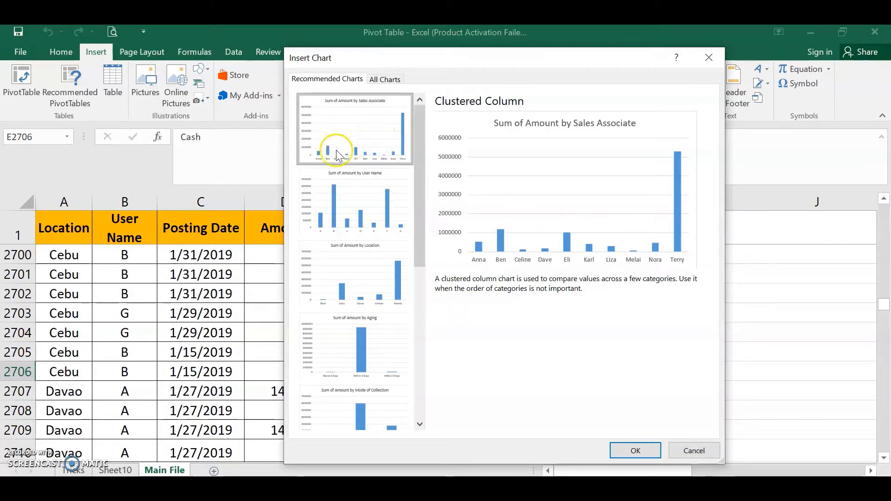
click(361, 252)
scroll(362, 362, down, 5)
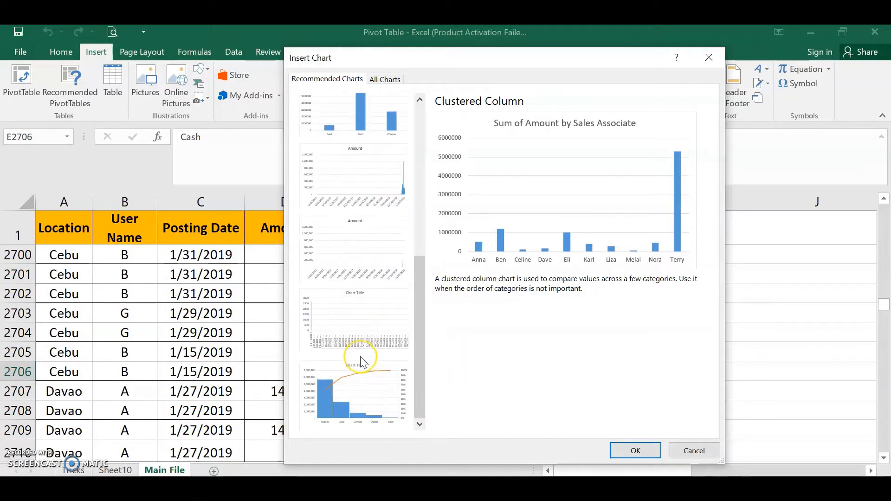
scroll(361, 362, up, 5)
click(350, 125)
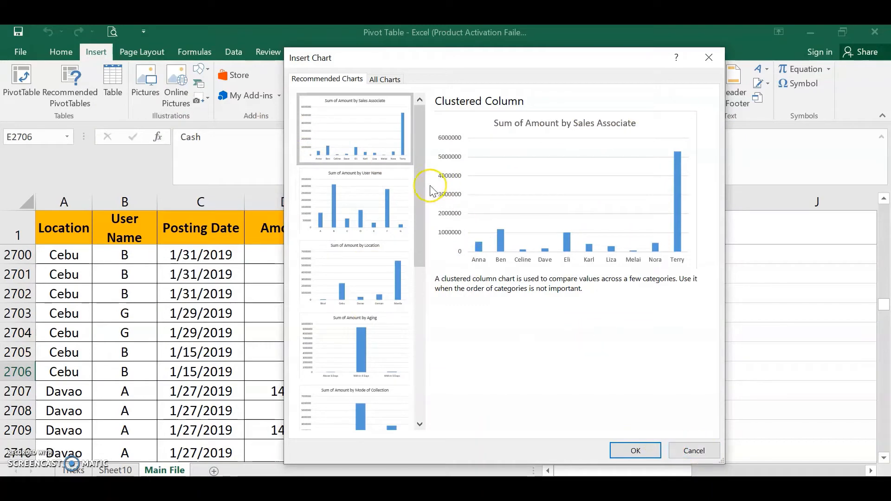
click(693, 451)
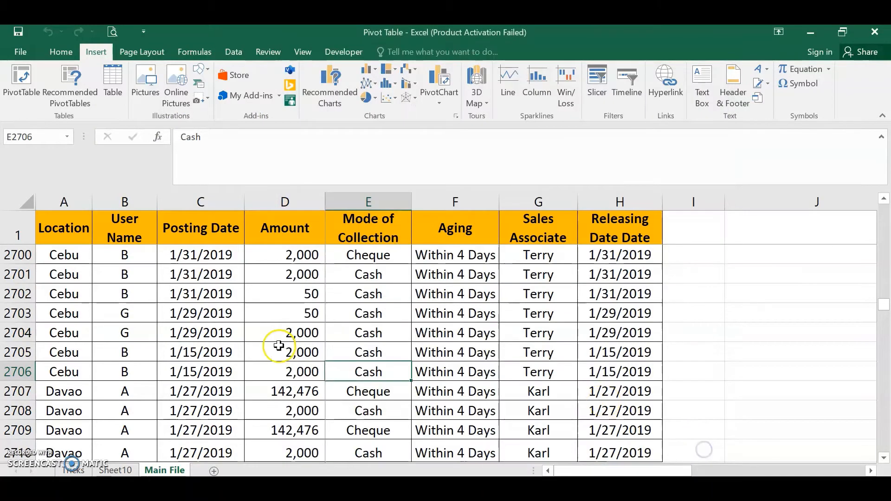
Create a standalone PivotChart on a new worksheet from Main File range A1:H2710, adding the data to the Data Model
click(278, 348)
key(Right)
key(Down)
key(Down)
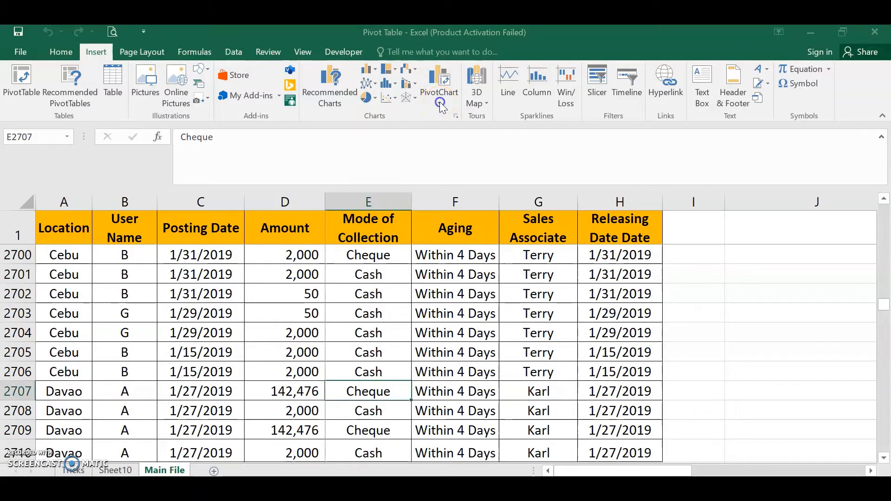
click(439, 102)
click(510, 117)
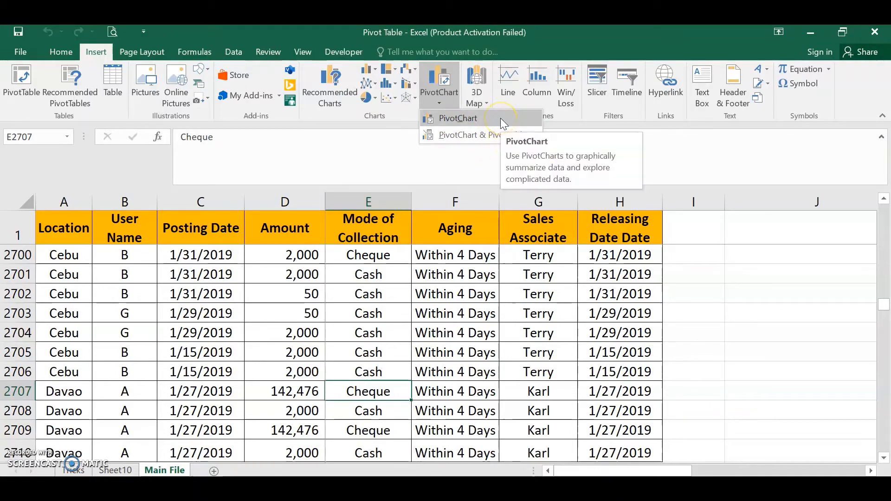
click(500, 118)
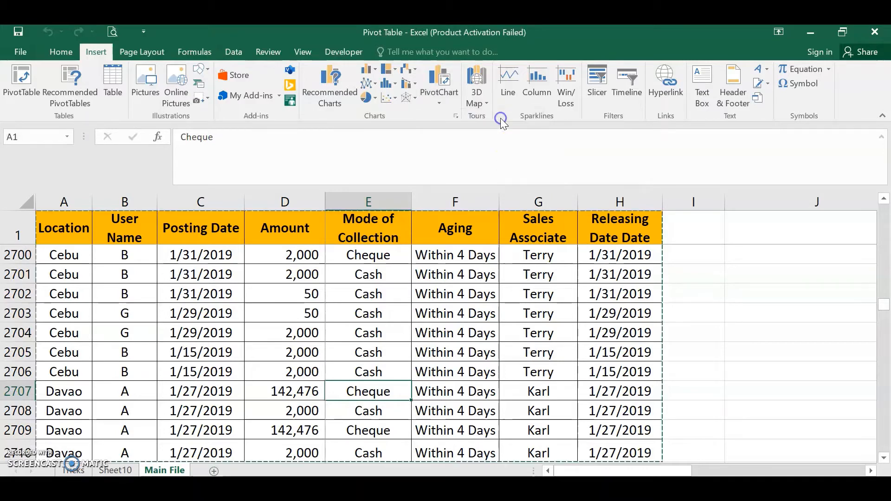
drag(339, 169, 394, 132)
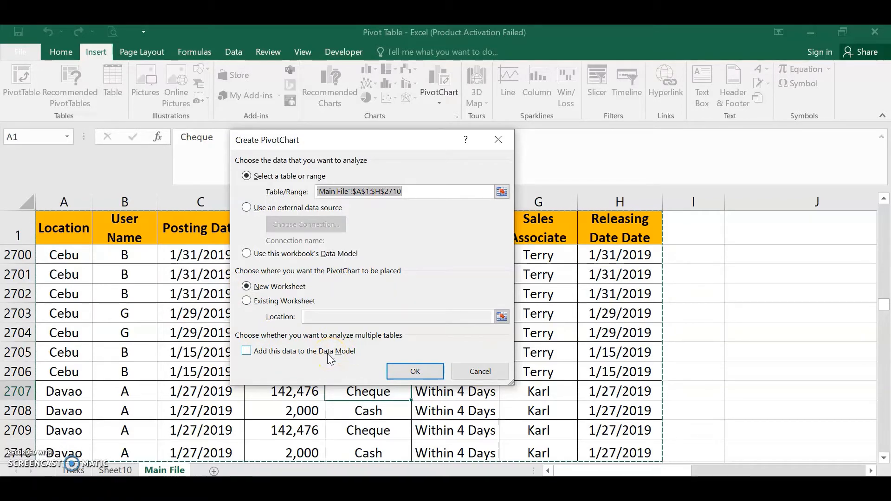
click(247, 352)
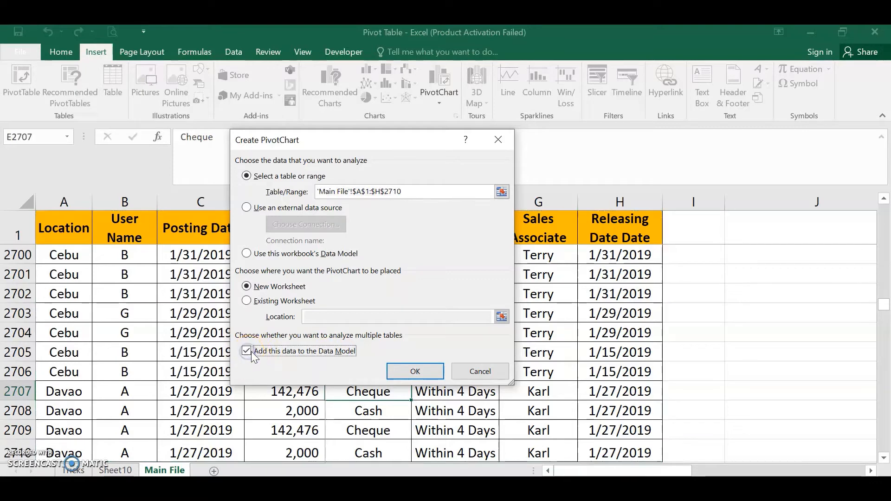
click(413, 371)
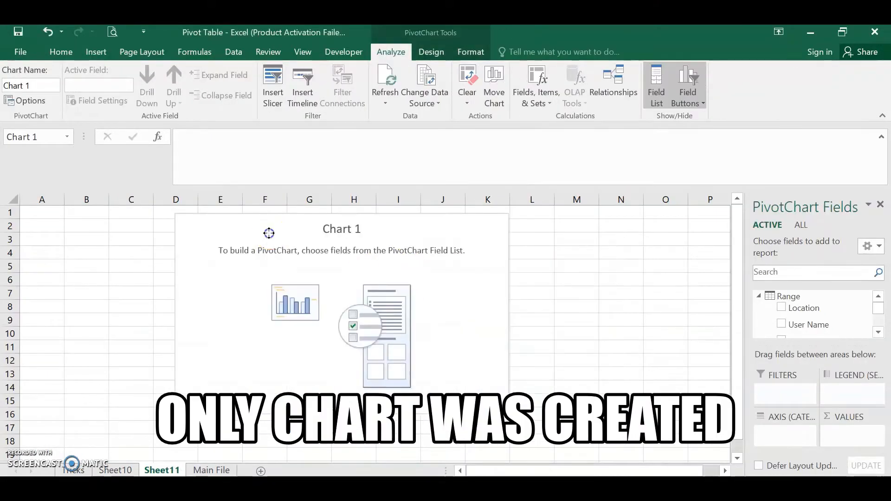
Build the PivotChart with Location on the axis, the sum of Amount as values and Mode of Collection as the legend
click(269, 233)
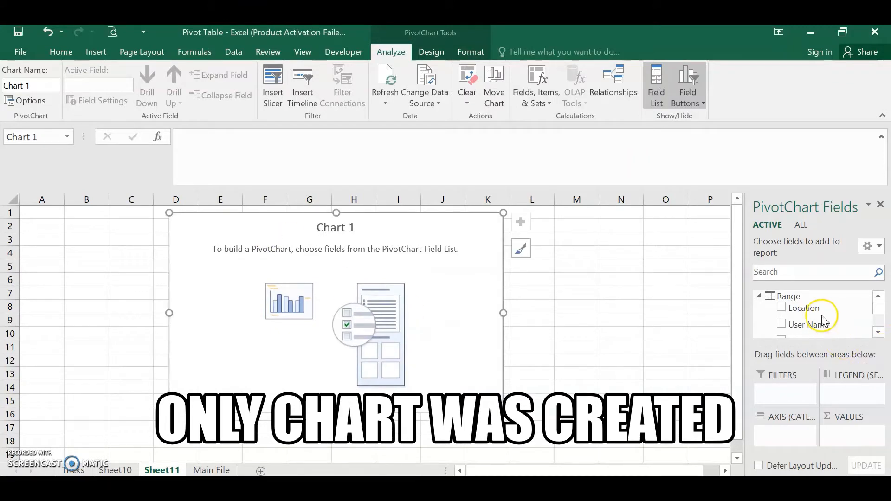
drag(821, 320, 773, 440)
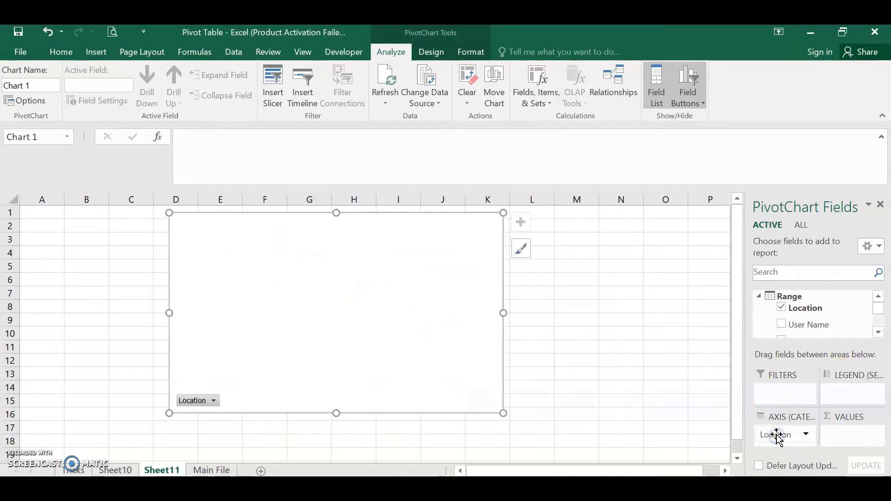
click(879, 331)
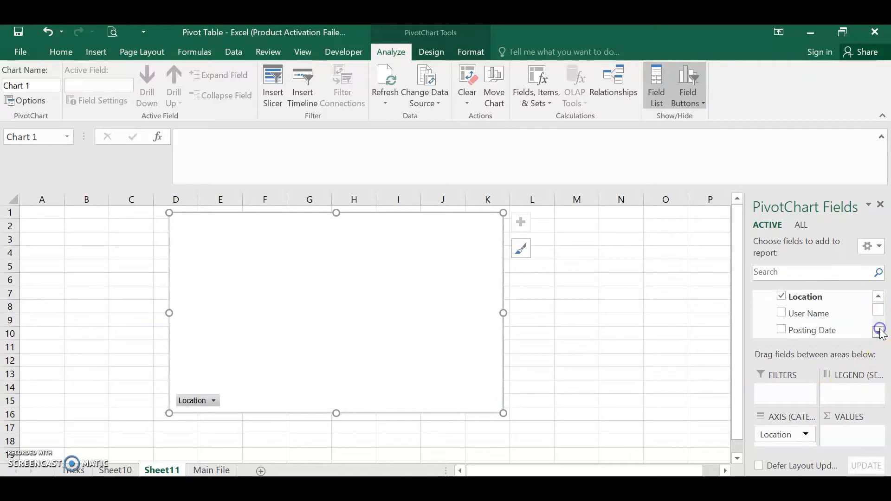
click(878, 333)
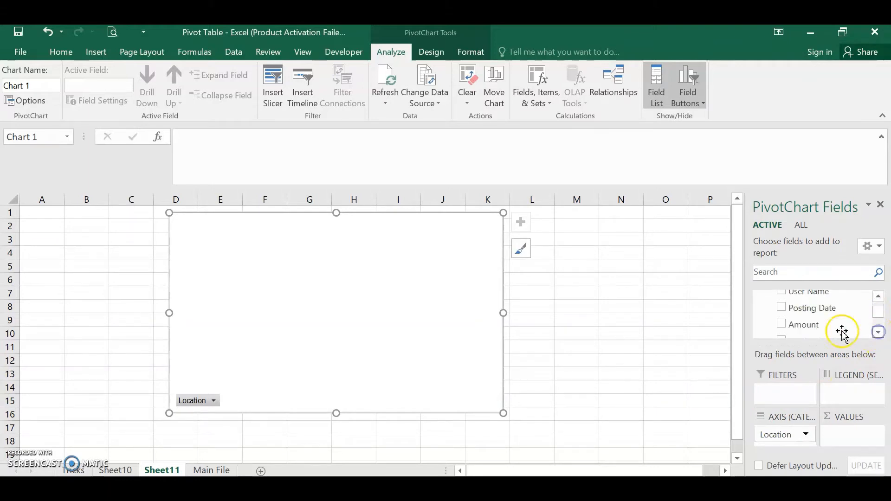
drag(826, 330, 853, 437)
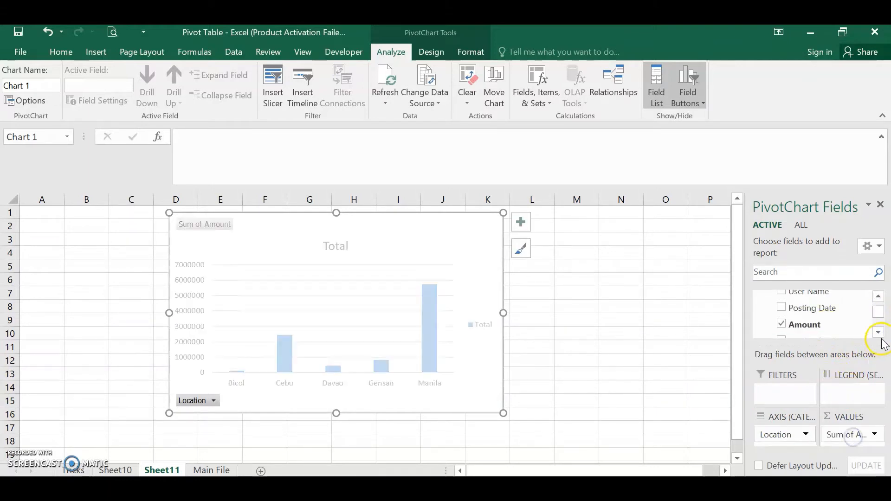
click(878, 332)
drag(822, 330, 857, 395)
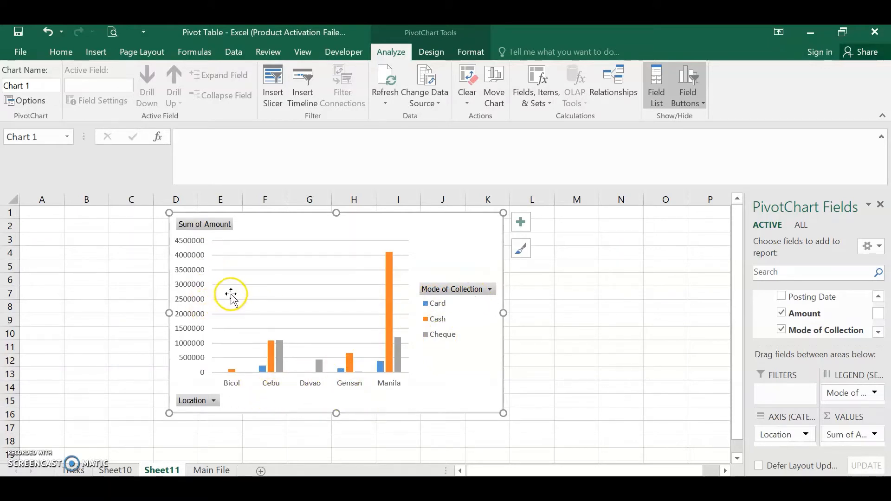
Create a combined PivotChart and PivotTable on a new worksheet from Main File range A1:H2710, adding the data to the Data Model
click(212, 470)
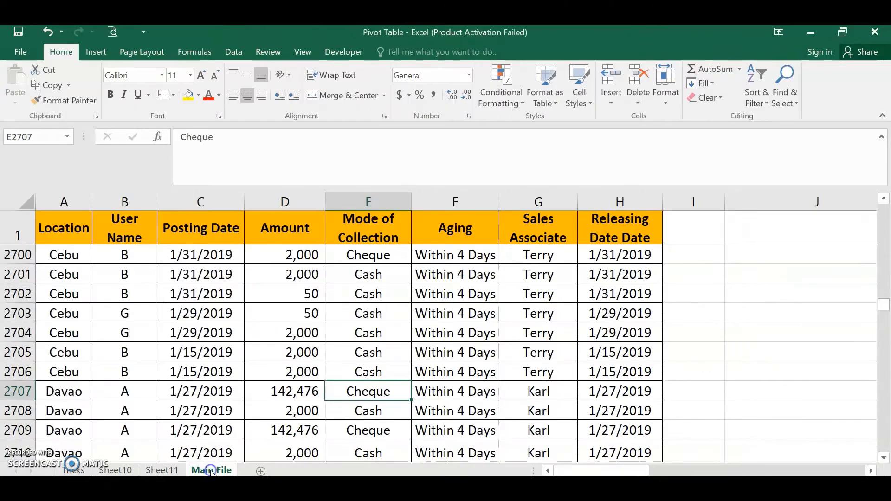
click(206, 347)
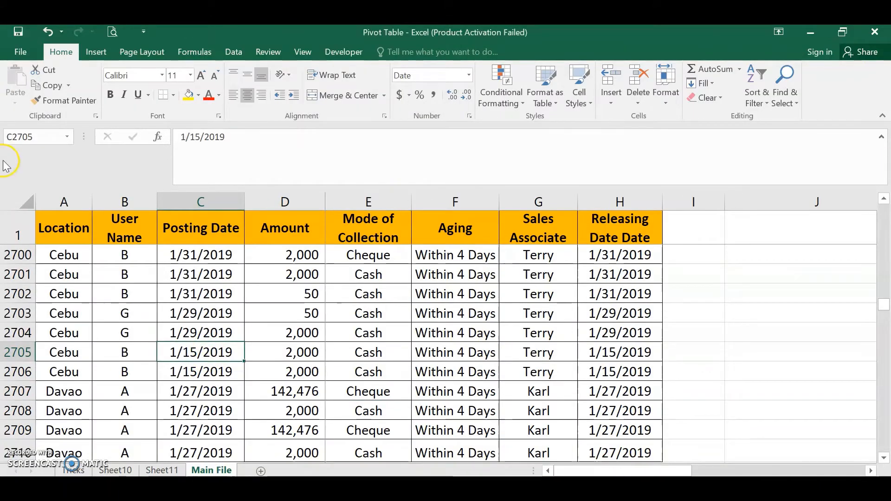
click(96, 54)
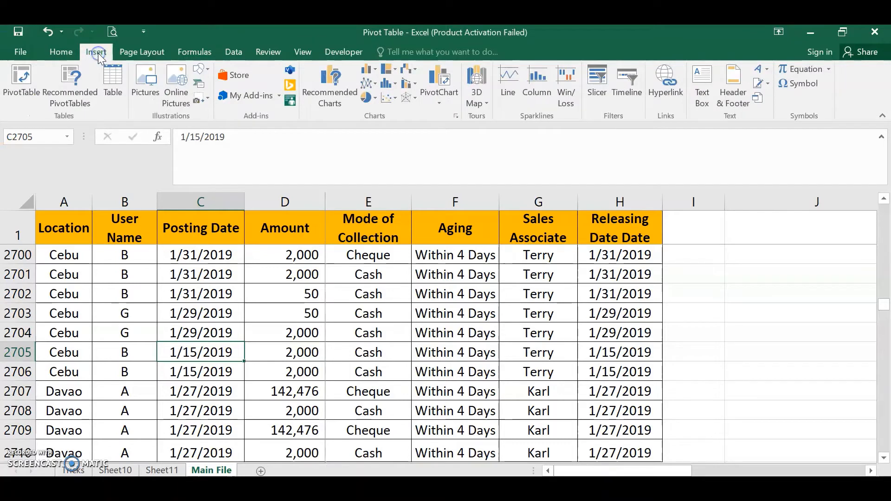
click(445, 104)
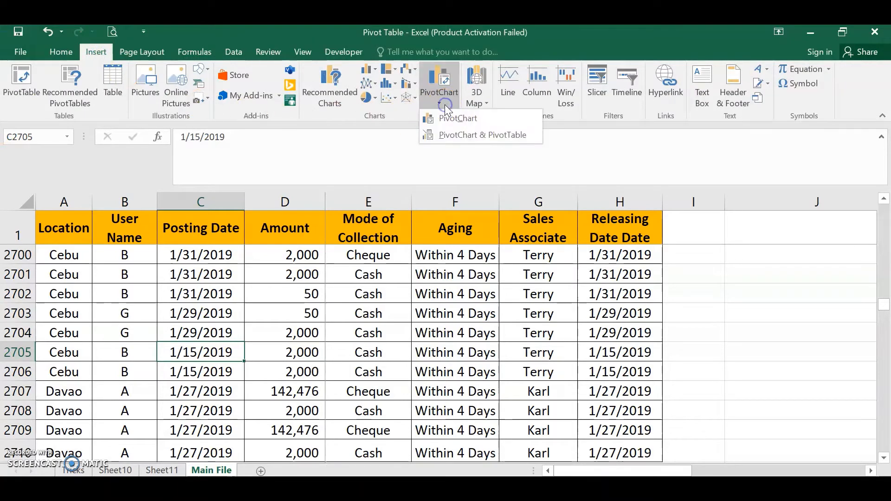
click(448, 139)
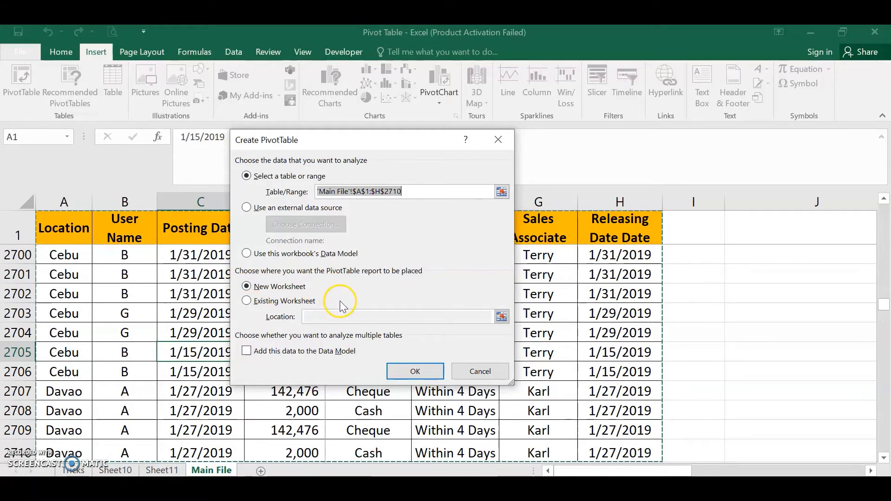
click(247, 353)
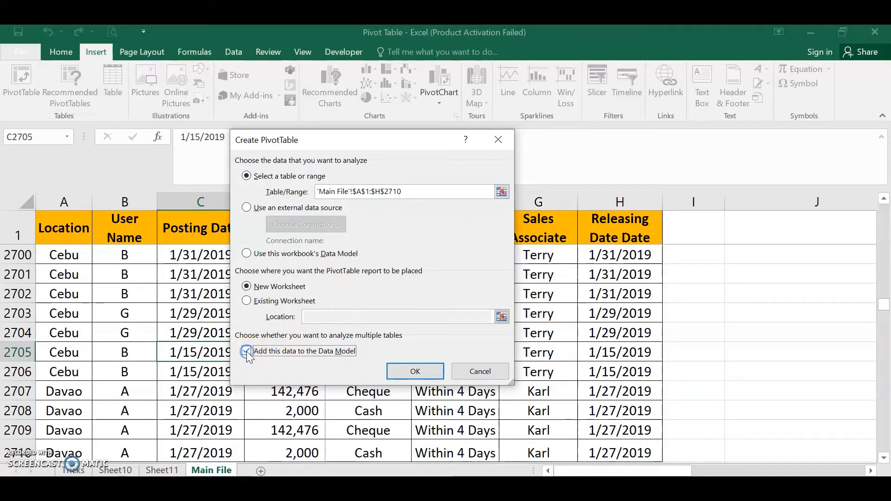
click(413, 371)
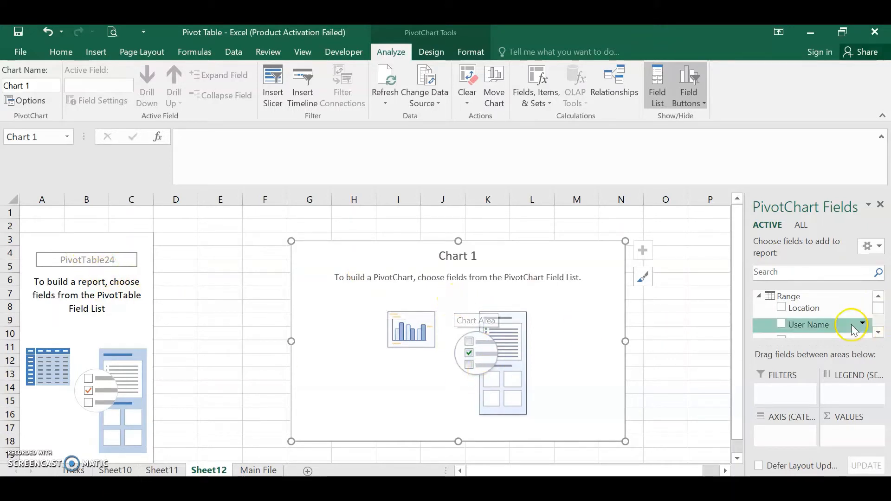
Lay out the PivotTable and PivotChart with Location on the axis, sum of Amount as values and Mode of Collection as the legend
drag(808, 314, 789, 439)
click(877, 332)
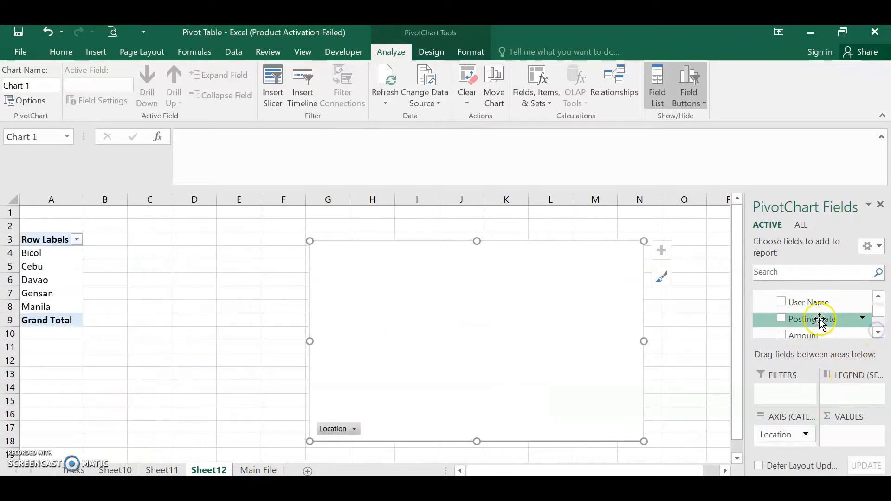
drag(812, 334, 847, 431)
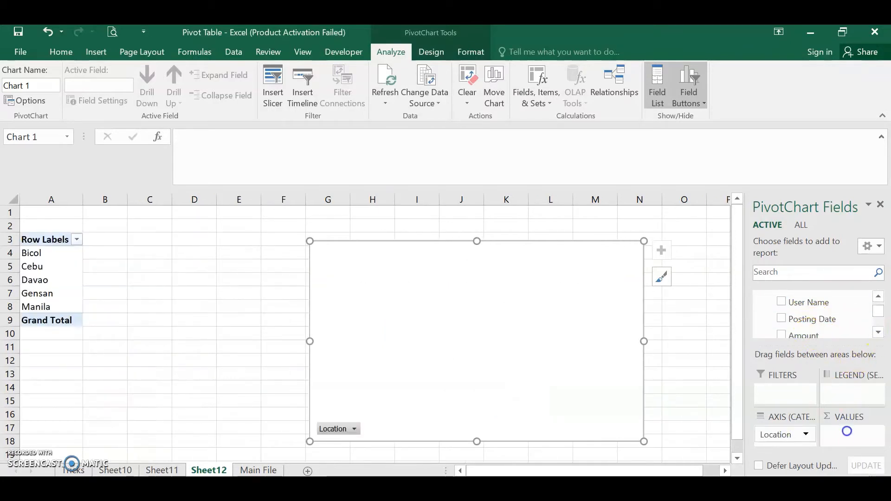
click(879, 333)
click(878, 333)
drag(830, 333, 849, 375)
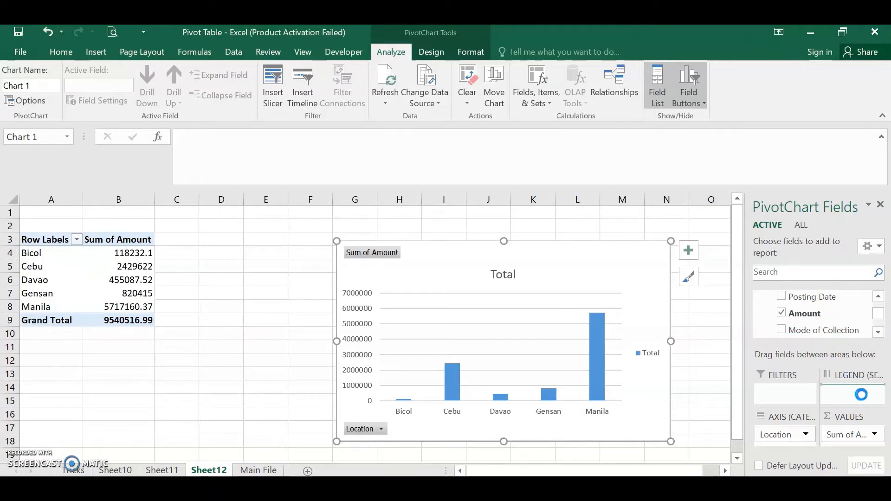
Close the field list and move the PivotChart up beside the PivotTable, starting around column F near row 1
click(882, 206)
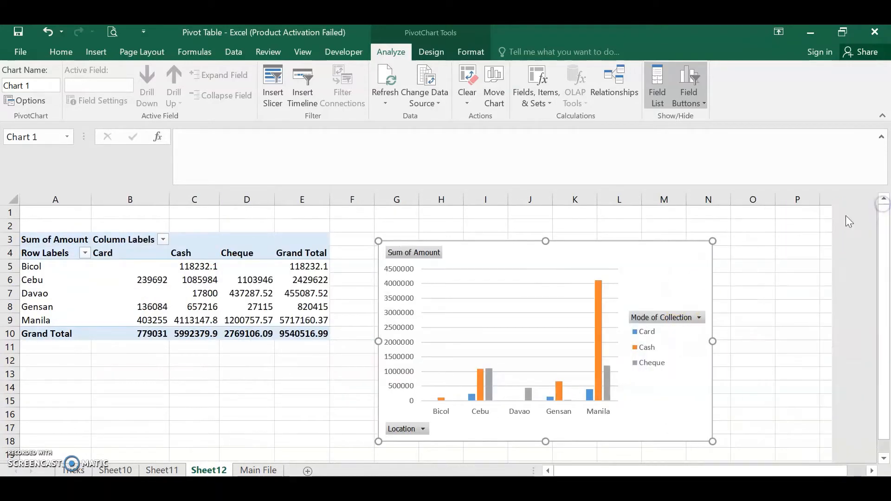
click(232, 269)
drag(483, 251, 474, 229)
click(219, 379)
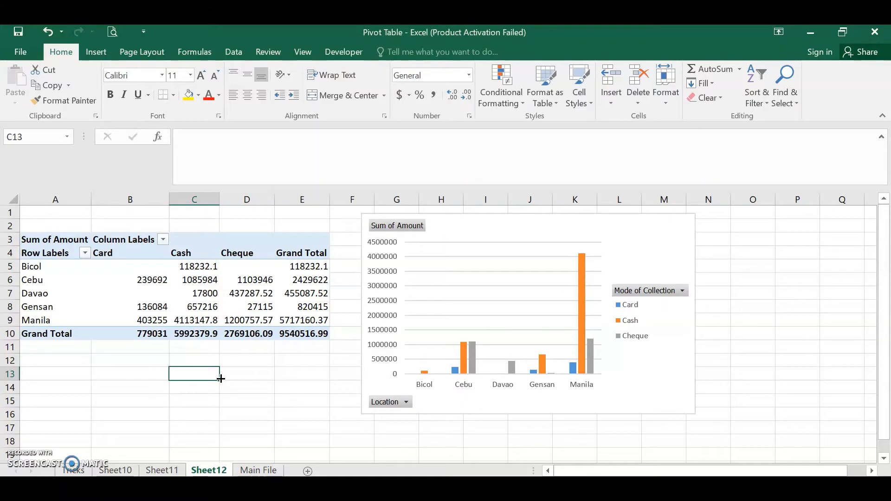
Insert Aging and Sales Associate slicers for the PivotTable and place them next to each other just below it, around row 11
click(194, 281)
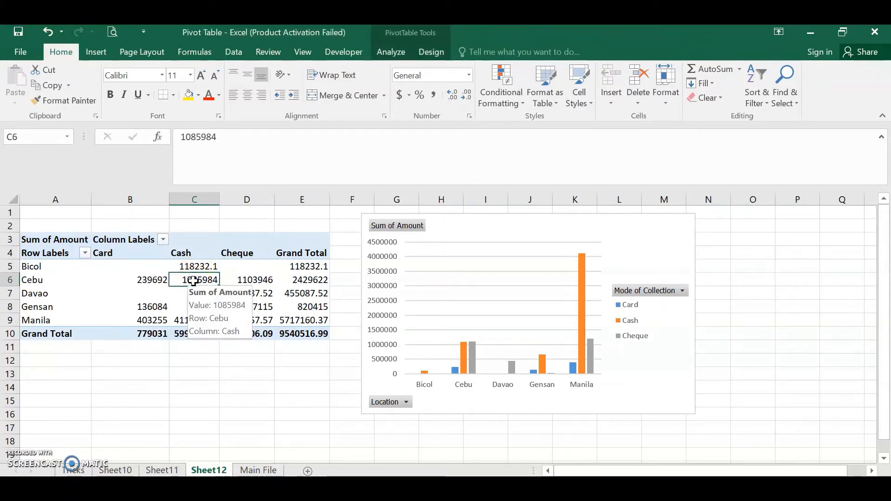
click(387, 54)
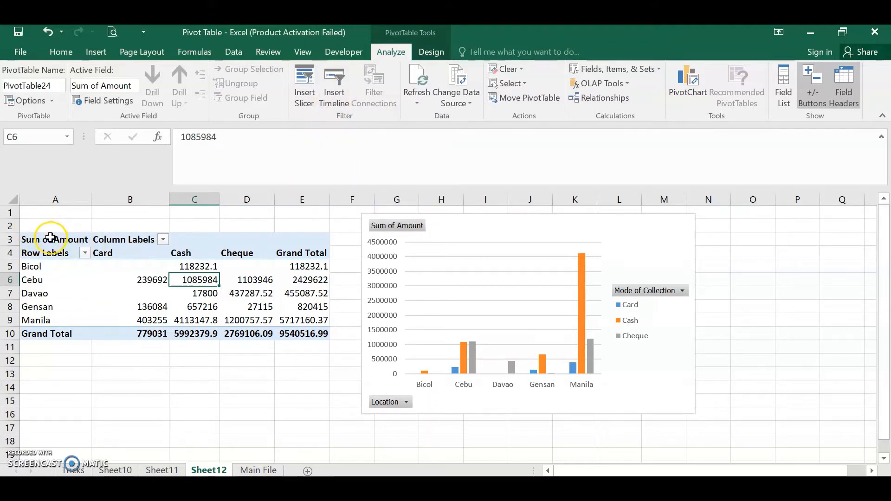
click(310, 90)
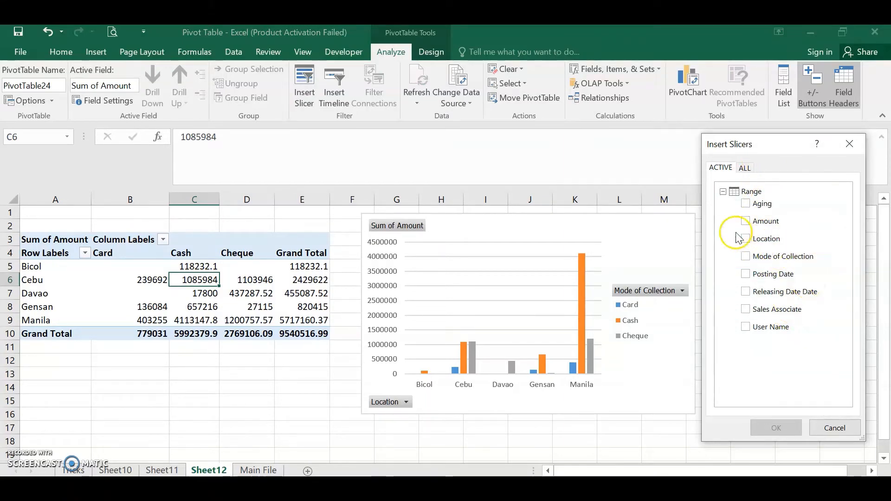
click(742, 209)
click(746, 256)
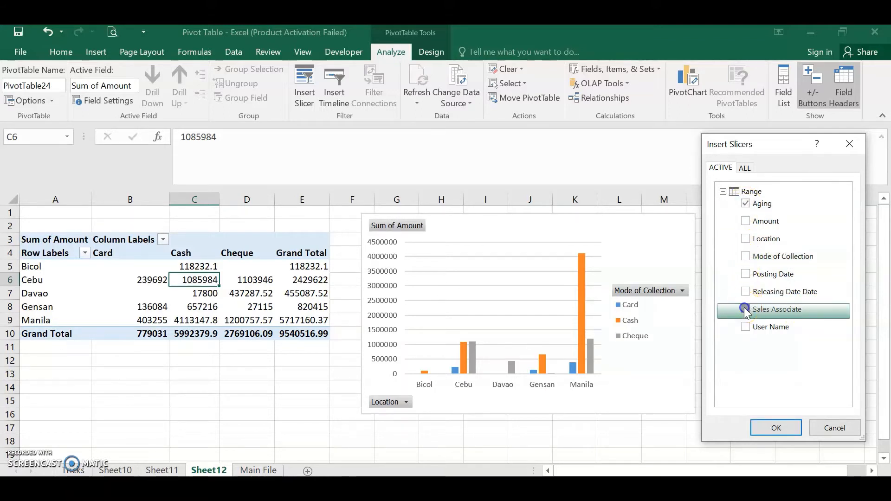
click(781, 428)
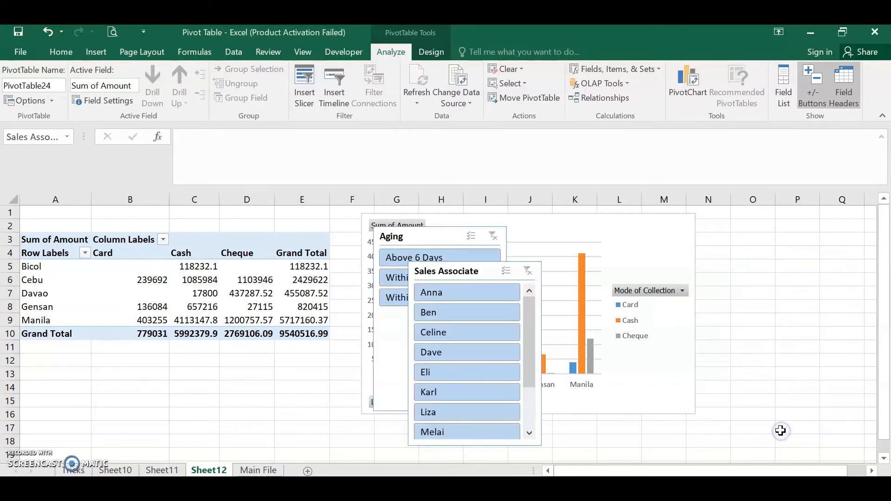
drag(419, 243, 72, 359)
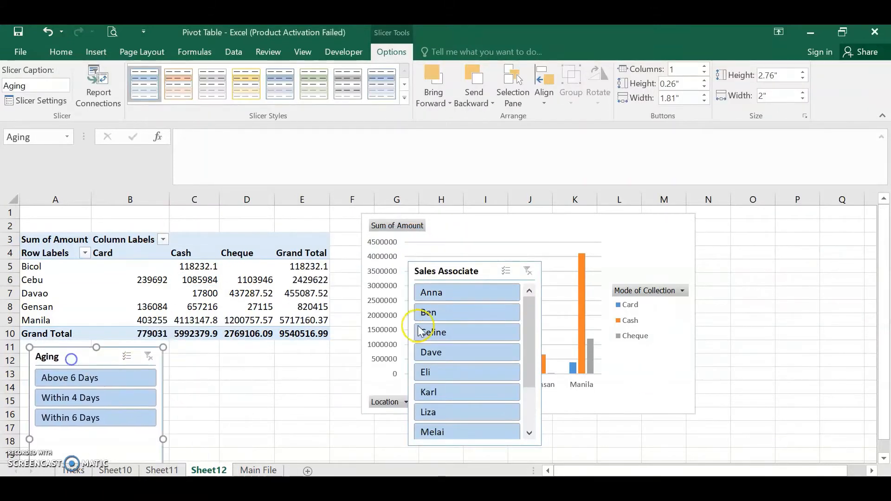
drag(465, 278, 181, 357)
Insert a timeline for the PivotTable based on the Posting Date field
click(260, 280)
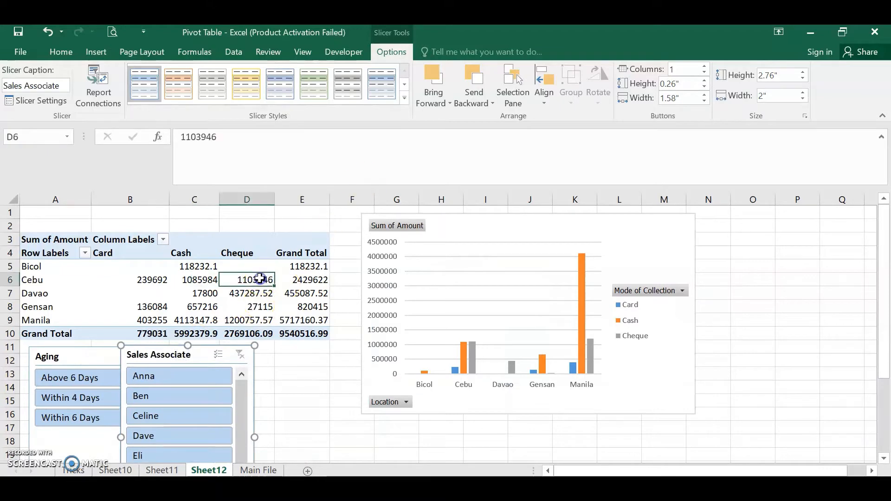
click(389, 52)
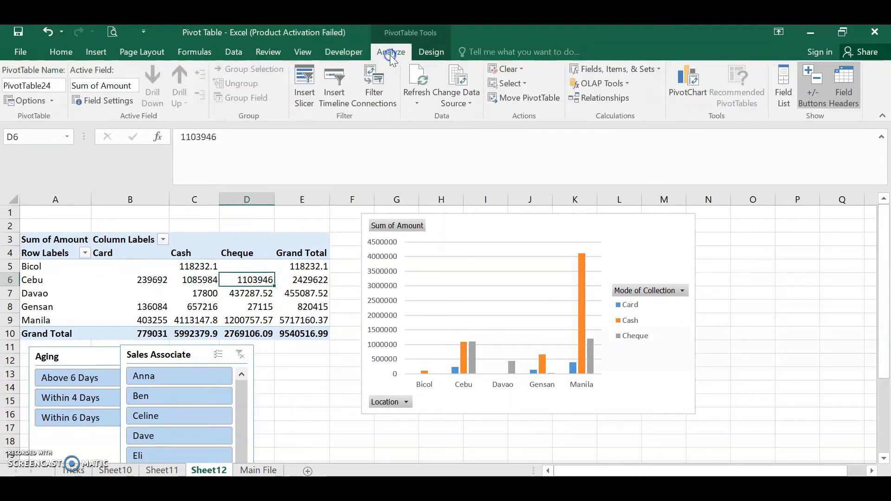
click(335, 89)
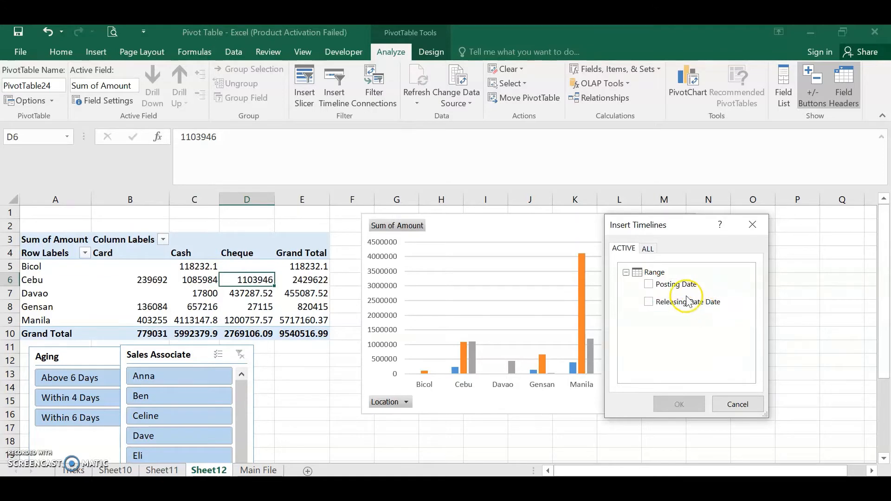
click(650, 288)
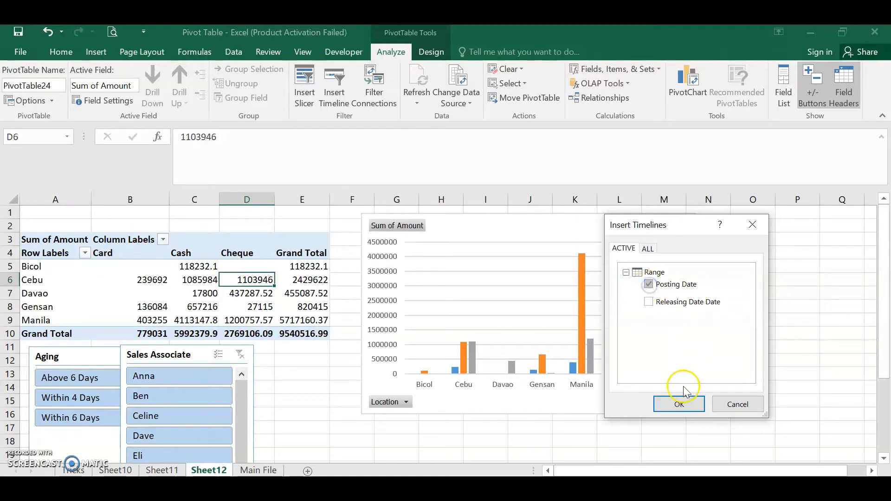
click(678, 404)
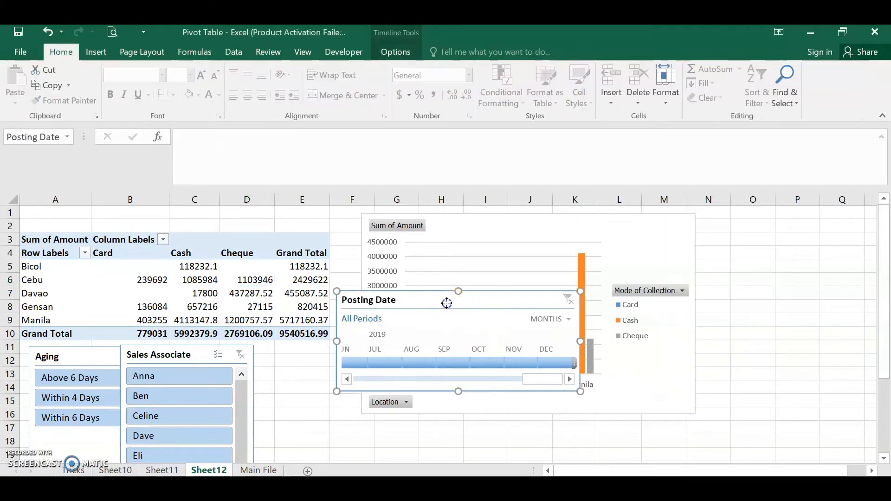
Move the Posting Date timeline clear of the slicers, below the PivotChart around row 19
drag(448, 302, 158, 441)
scroll(260, 436, down, 2)
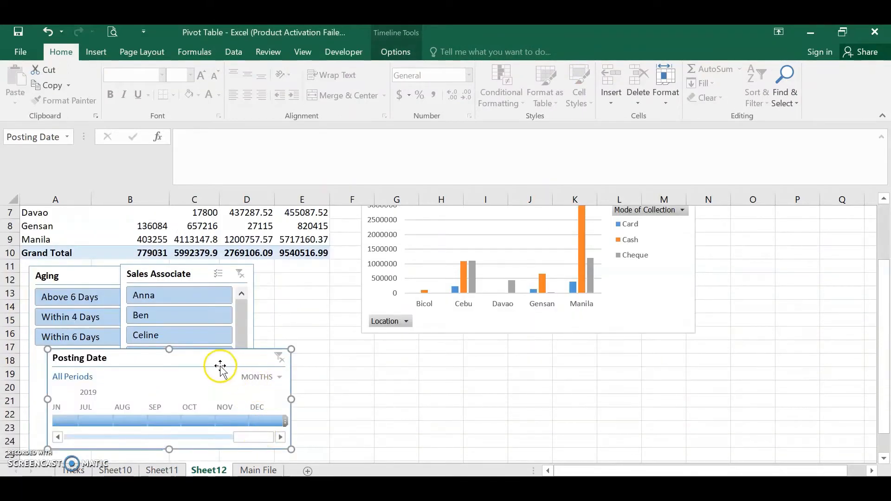
drag(219, 363, 428, 391)
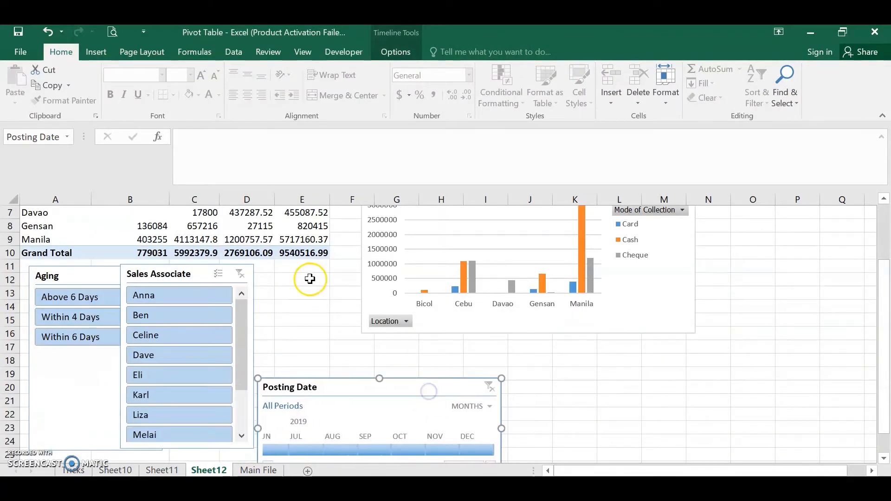
scroll(310, 279, up, 2)
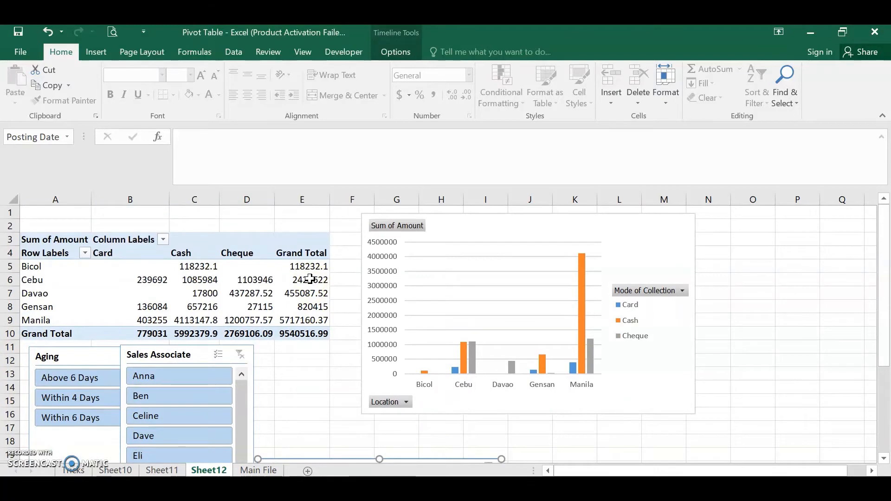
mouse_move(310, 279)
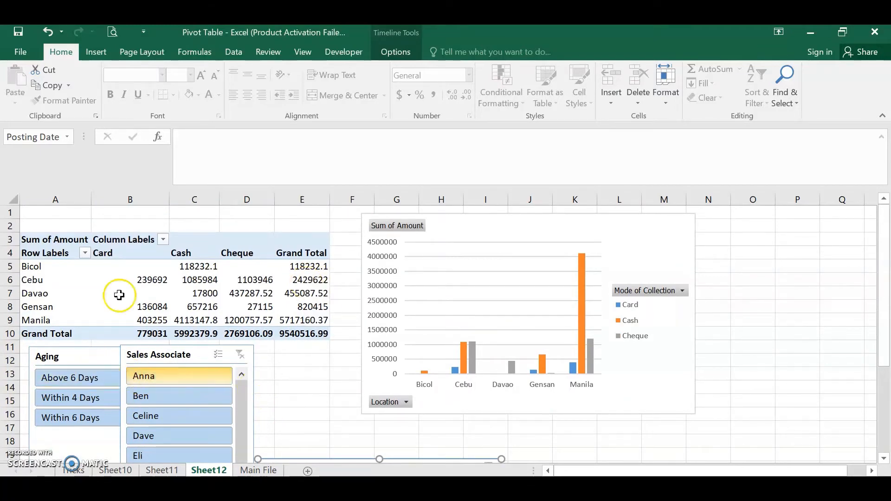
click(163, 240)
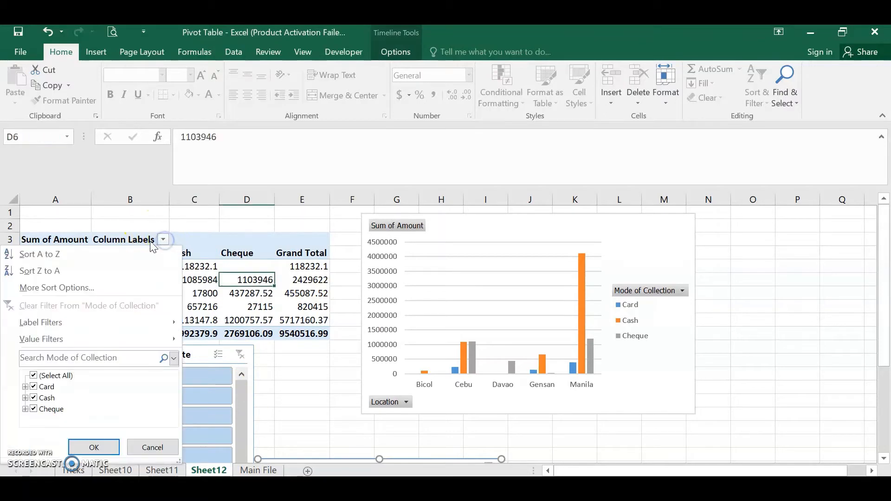
click(88, 225)
click(83, 223)
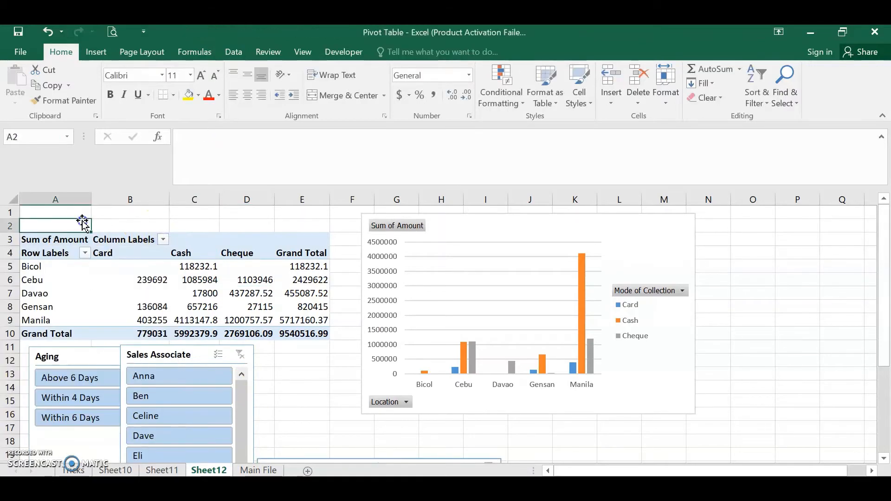
click(126, 227)
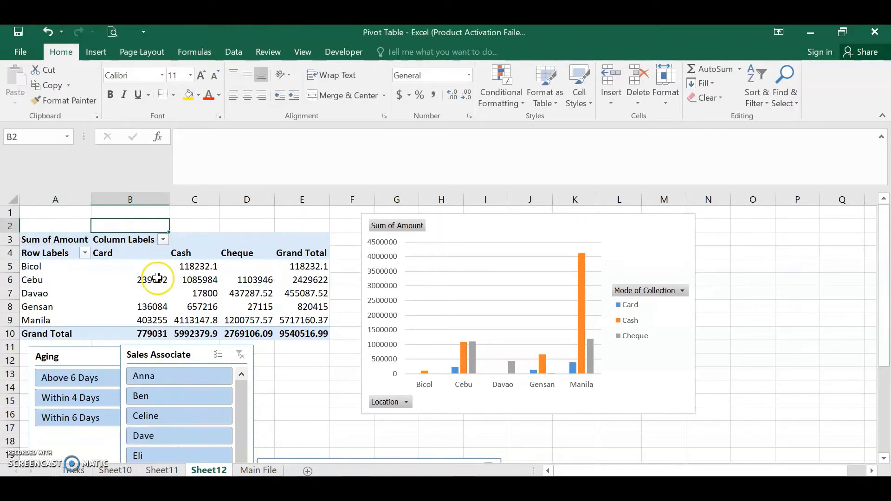
click(280, 387)
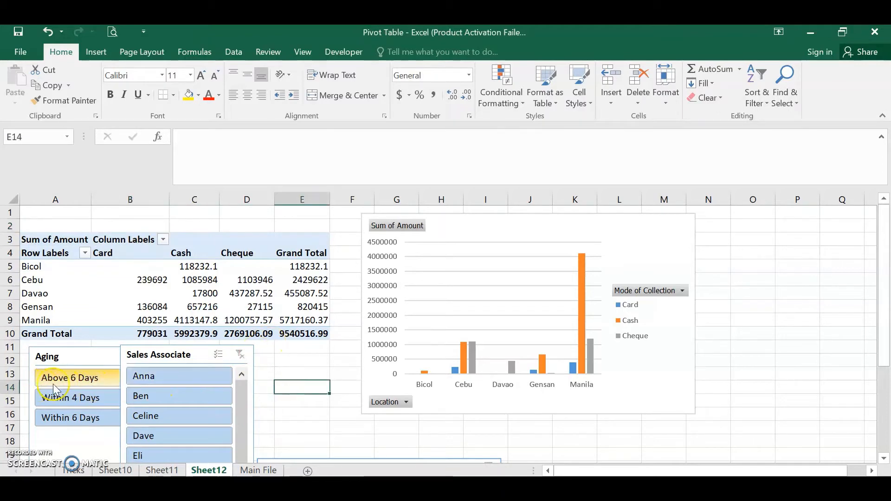
Filter the PivotTable and PivotChart with the slicers to the first listed sales associate and the Within 6 Days aging category
click(172, 375)
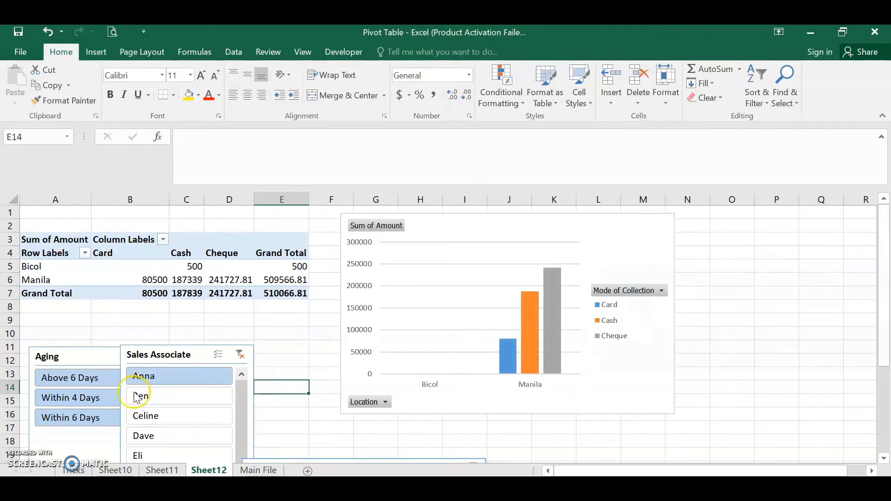
click(67, 422)
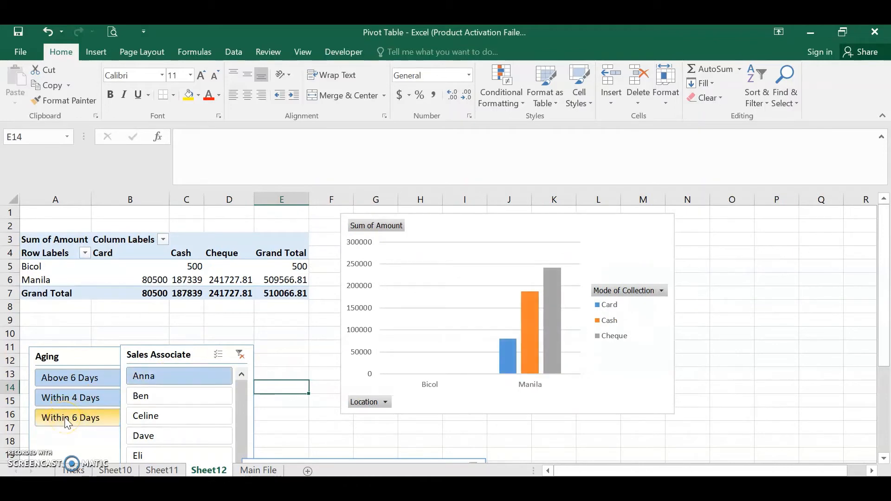
click(68, 420)
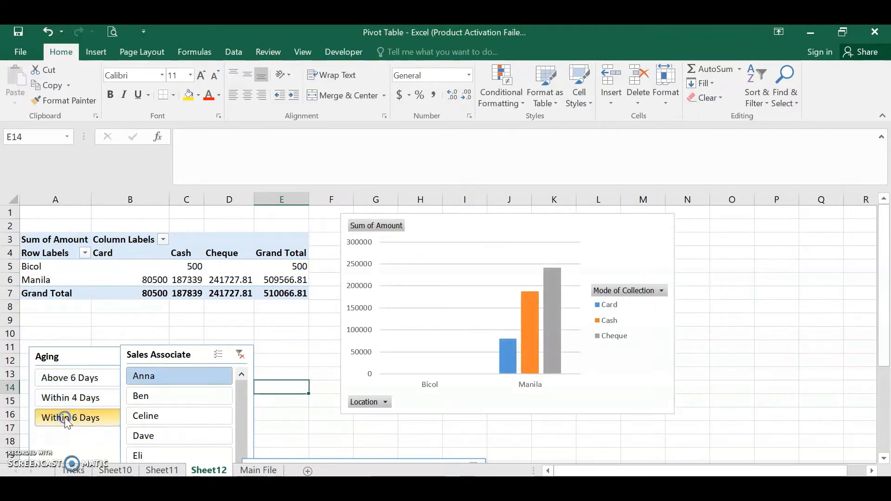
click(370, 364)
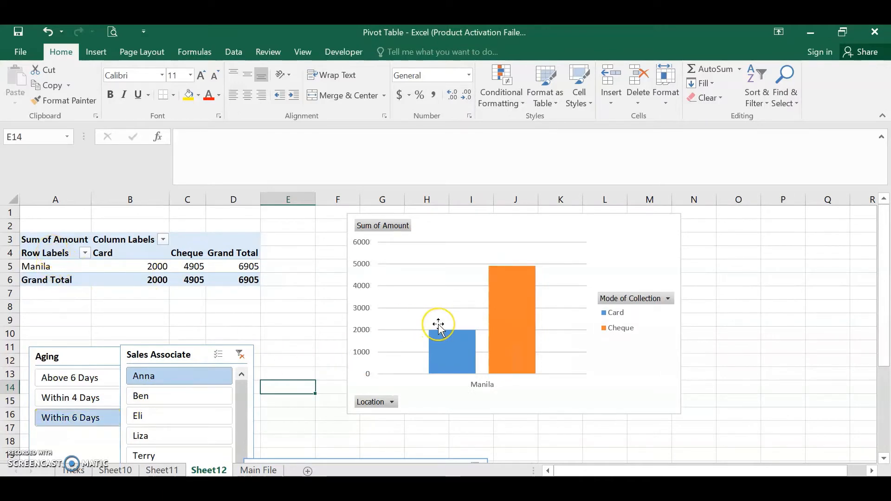
Filter the PivotTable and PivotChart with the Posting Date timeline to December 2018
scroll(308, 388, down, 2)
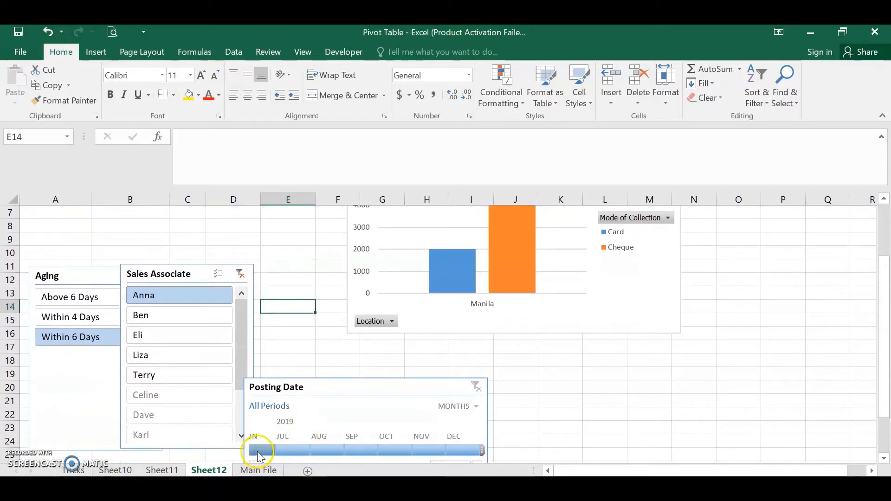
scroll(260, 457, down, 1)
click(254, 426)
click(255, 426)
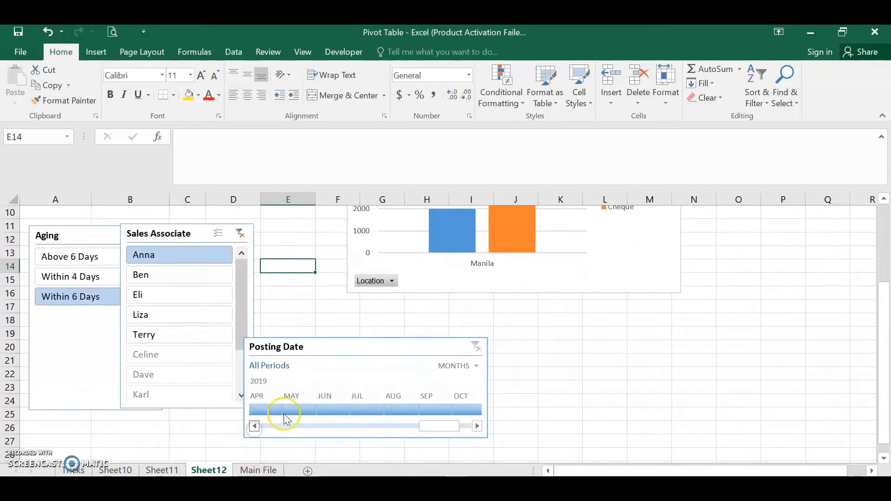
click(254, 426)
click(254, 426)
click(254, 426)
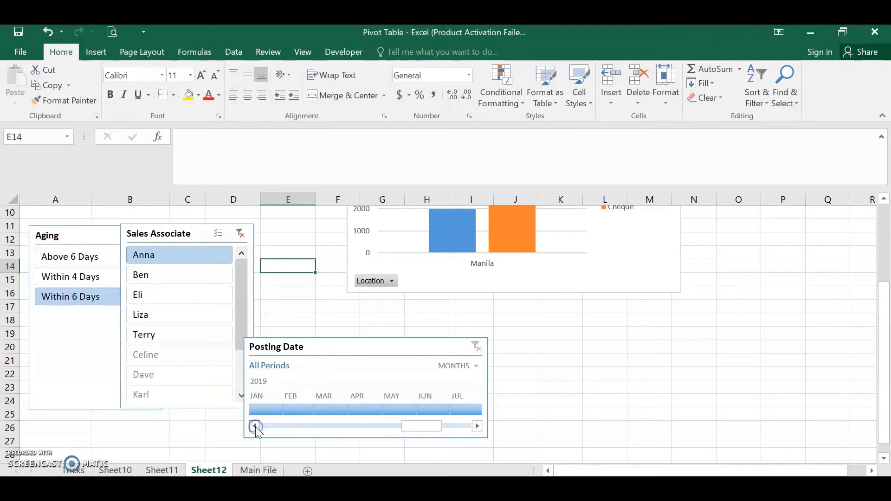
click(254, 426)
click(258, 396)
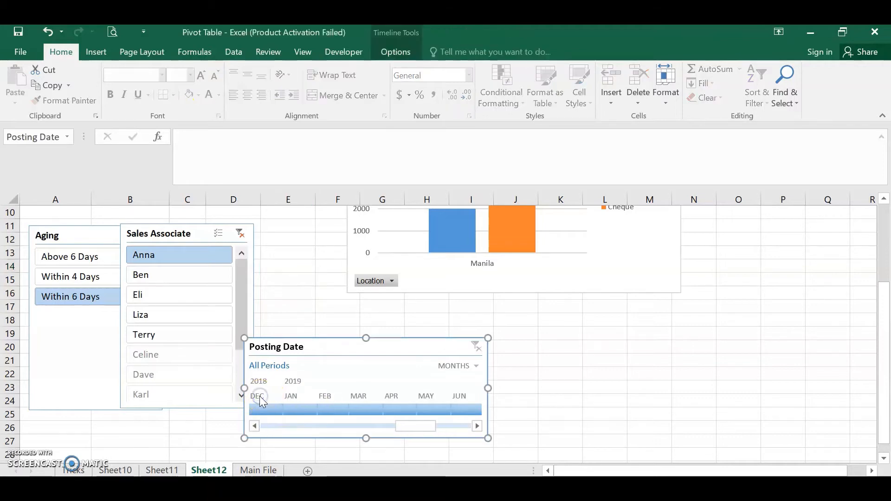
click(265, 411)
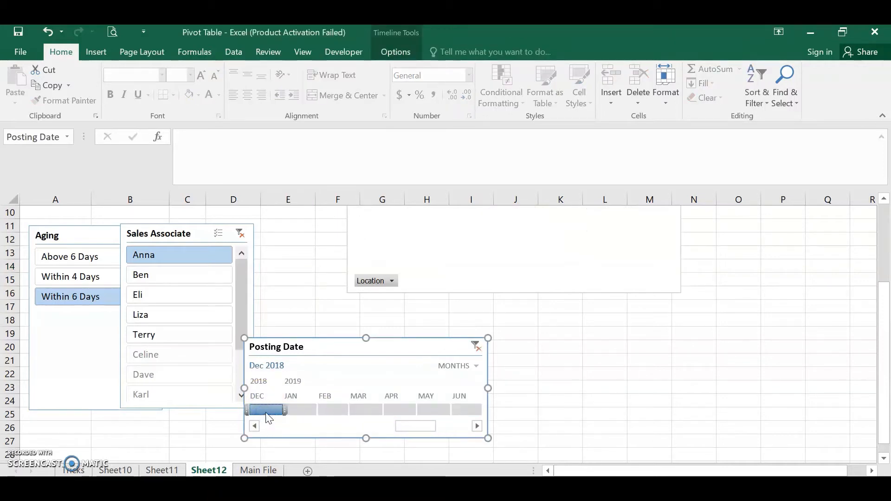
Switch the Posting Date timeline filter to January 2019 and check the PivotTable and PivotChart
scroll(294, 394, up, 2)
scroll(296, 411, down, 1)
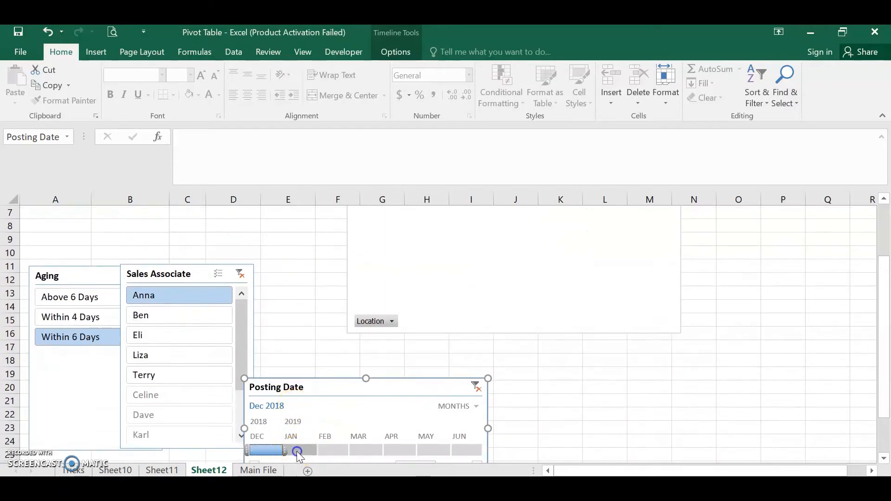
click(297, 451)
scroll(392, 356, up, 2)
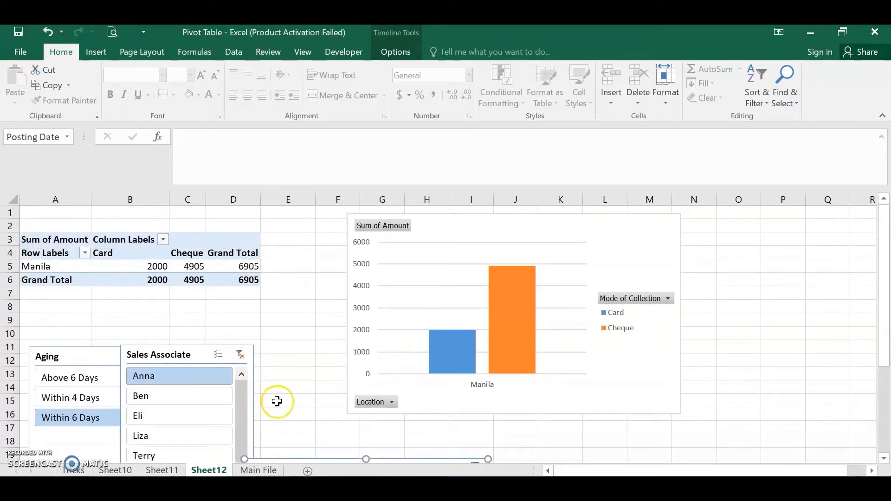
Move the Sales Associate slicer off the Aging slicer, down to around row 18 below the Aging items
drag(199, 356, 116, 445)
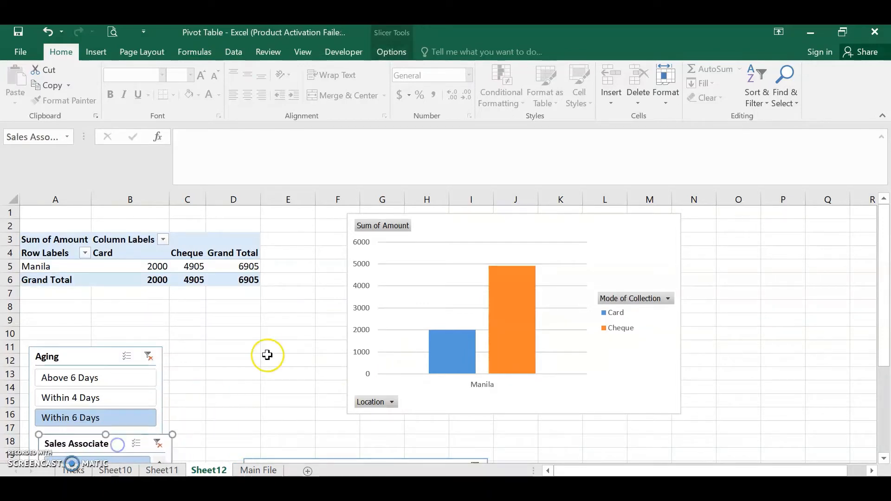
click(255, 338)
scroll(234, 370, down, 2)
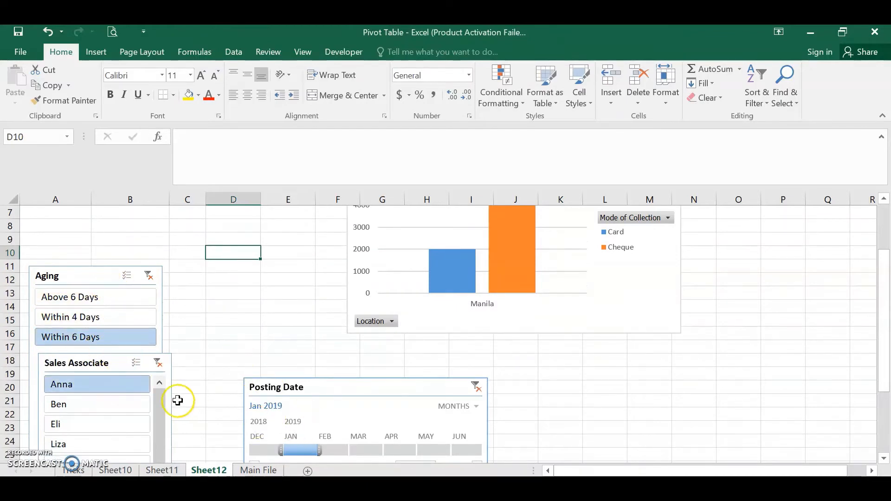
scroll(213, 390, up, 2)
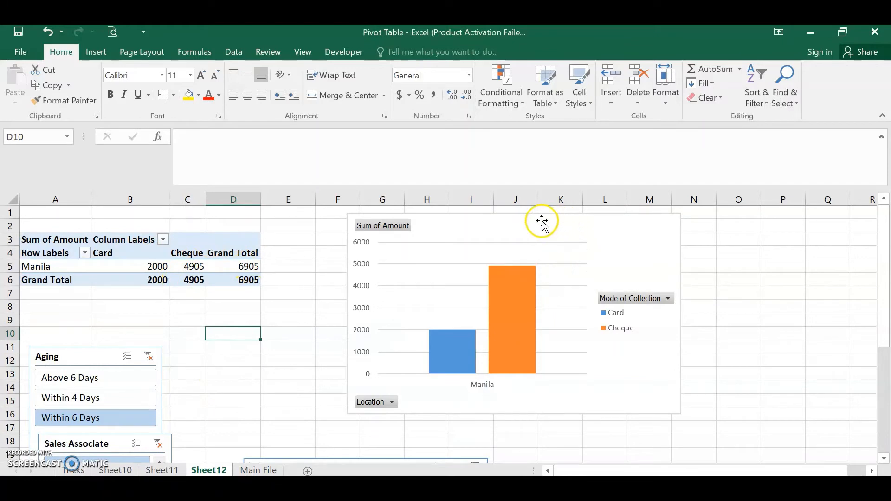
Shift the PivotChart over to around column K and move the PivotTable to cell G2 of the existing worksheet
drag(471, 230, 679, 225)
click(53, 235)
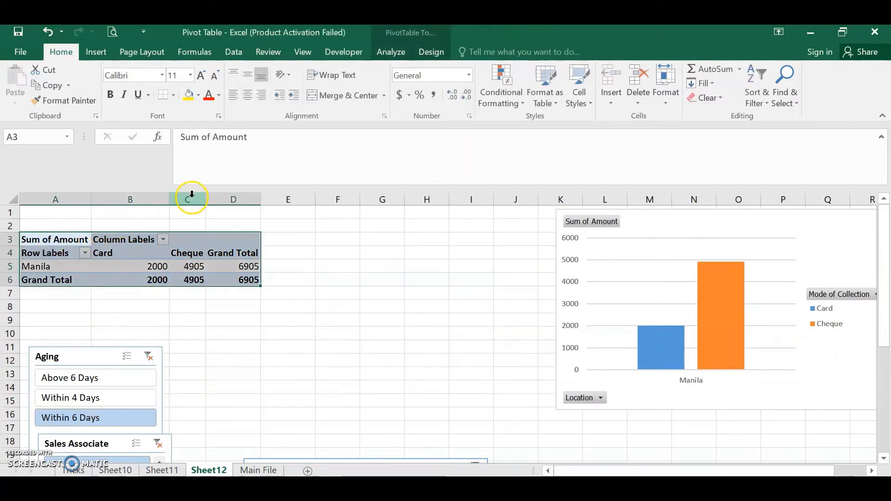
click(391, 53)
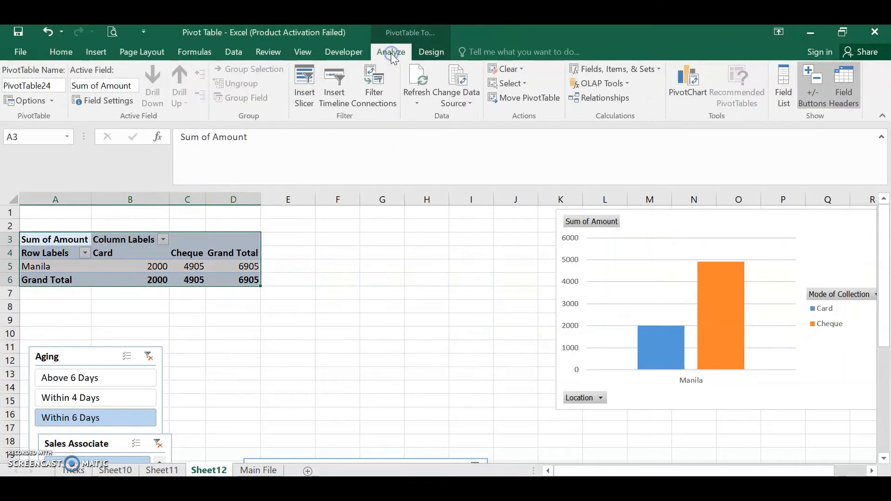
click(528, 99)
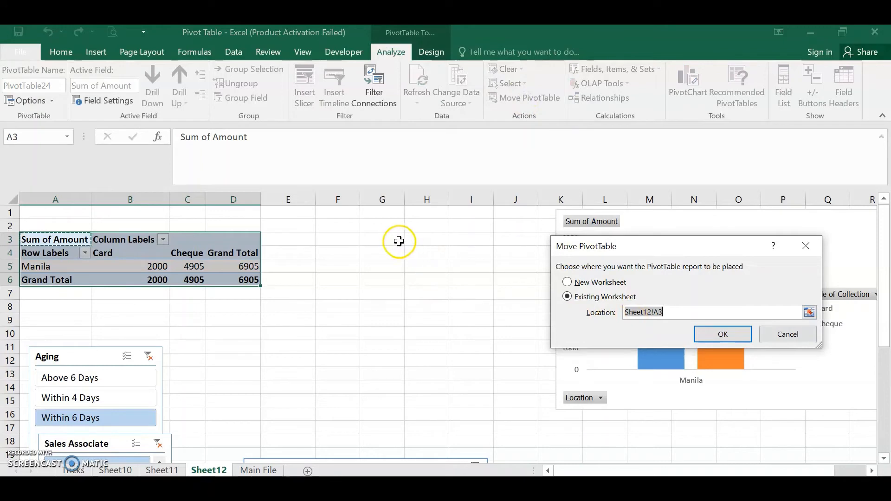
click(387, 228)
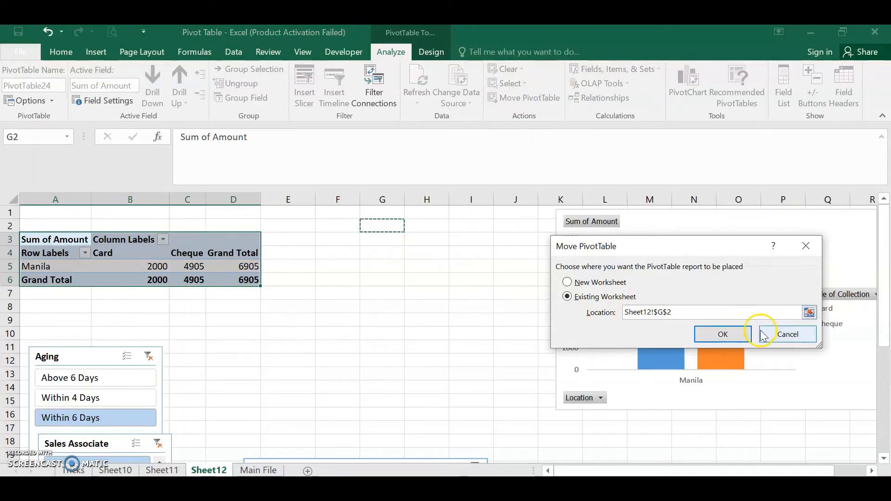
click(731, 339)
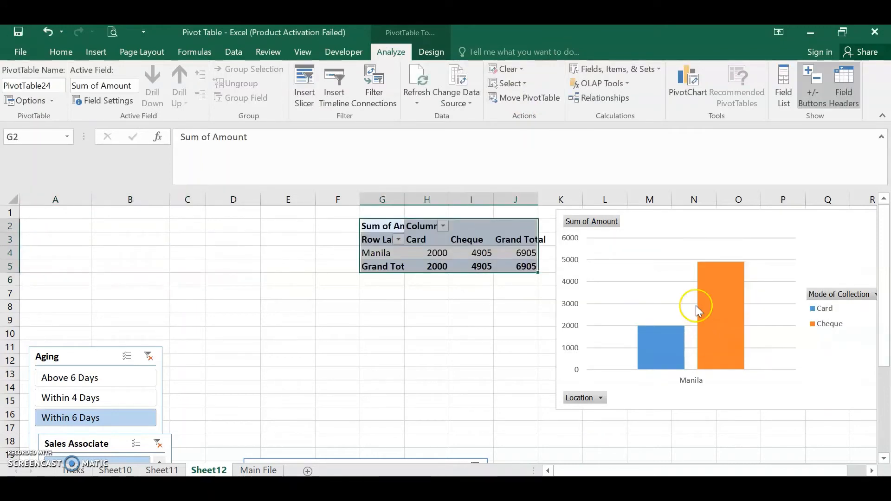
Autofit columns G to J to the PivotTable's contents and place the PivotChart directly beneath the table
double_click(404, 199)
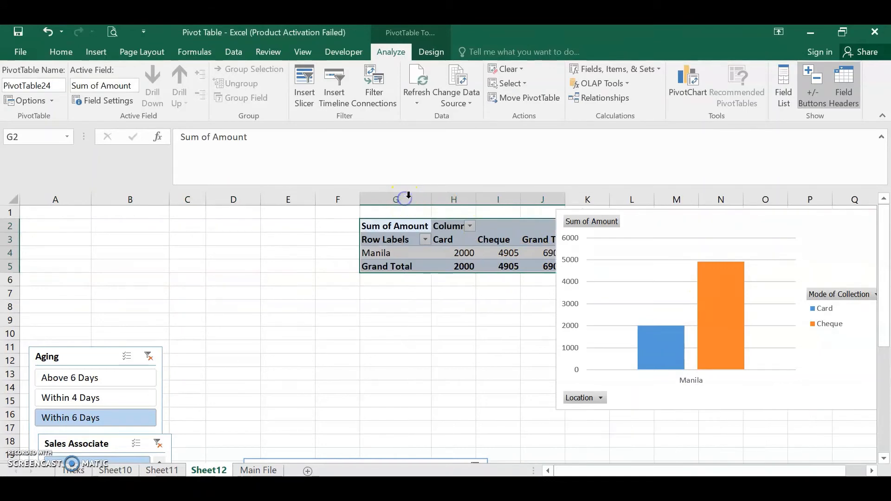
double_click(476, 199)
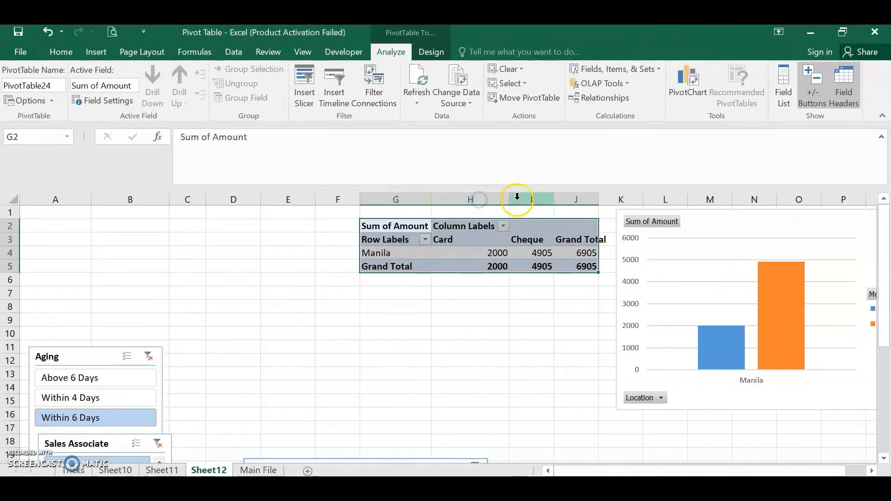
double_click(551, 197)
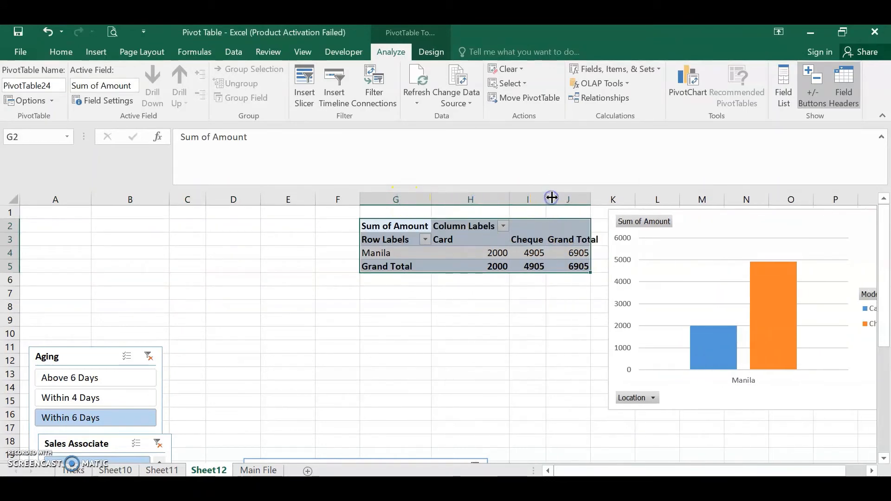
double_click(590, 200)
drag(705, 228, 455, 300)
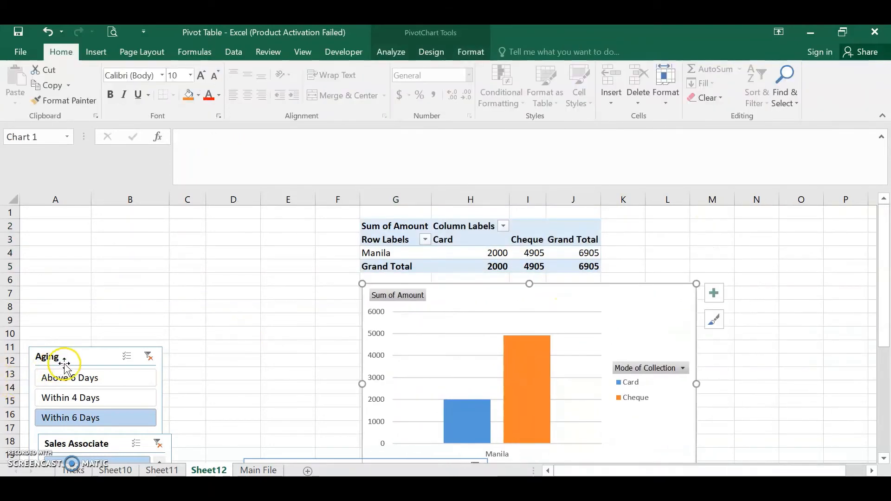
Move the Aging slicer to cell A1, shorten it to fit its three items, and place the Sales Associate slicer beside it
drag(65, 363, 61, 217)
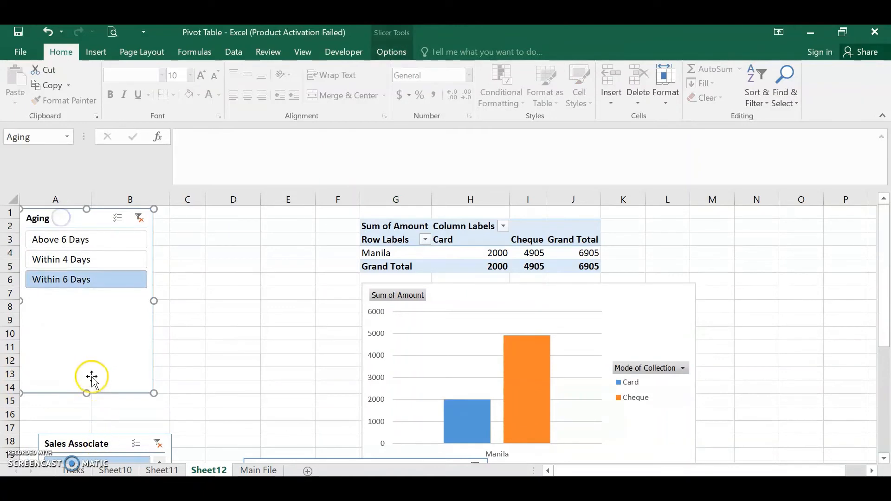
drag(86, 392, 82, 309)
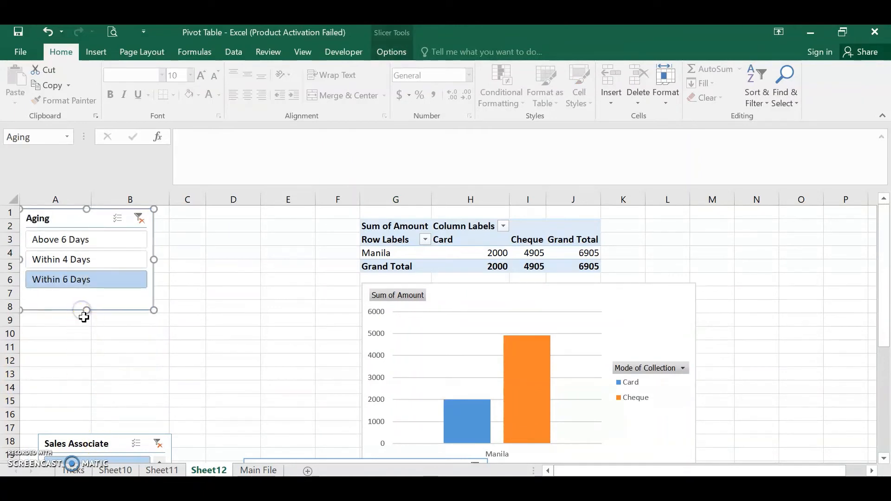
drag(93, 442, 191, 196)
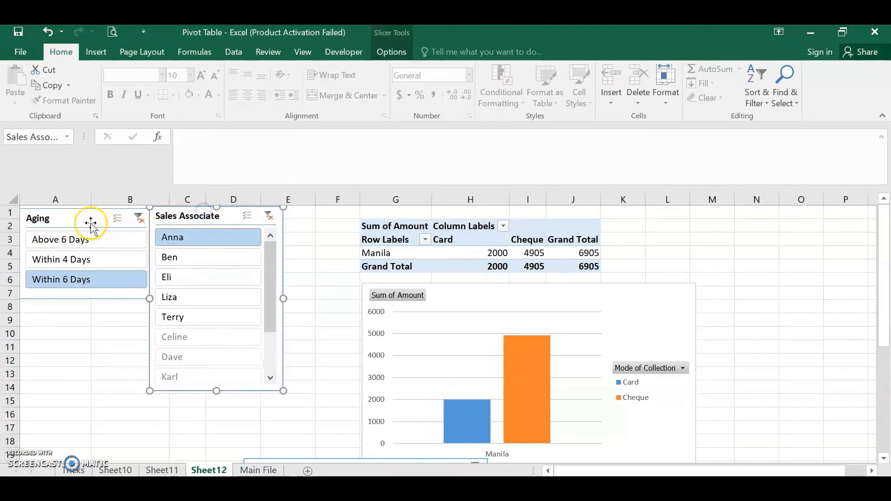
Swap the two slicers so Sales Associate covers columns A to B and Aging covers columns C to E, both from row 1
drag(89, 223, 313, 278)
drag(171, 215, 52, 214)
drag(269, 274, 204, 222)
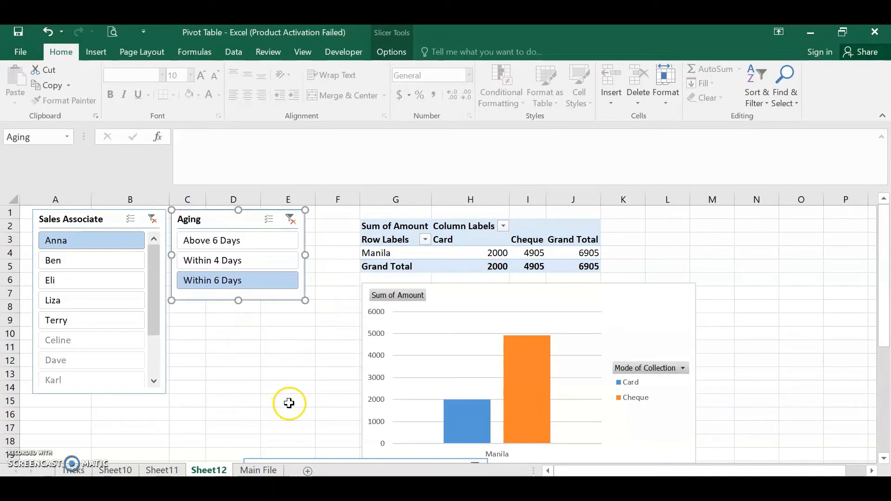
Place the Posting Date timeline below the Sales Associate slicer around row 15 and lower the Aging slicer to around row 6
drag(296, 461, 85, 398)
scroll(203, 404, up, 2)
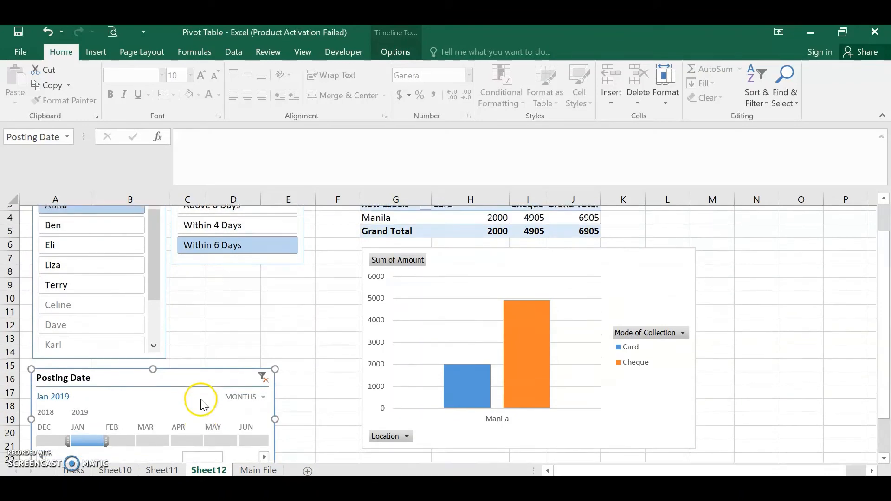
drag(223, 220, 218, 292)
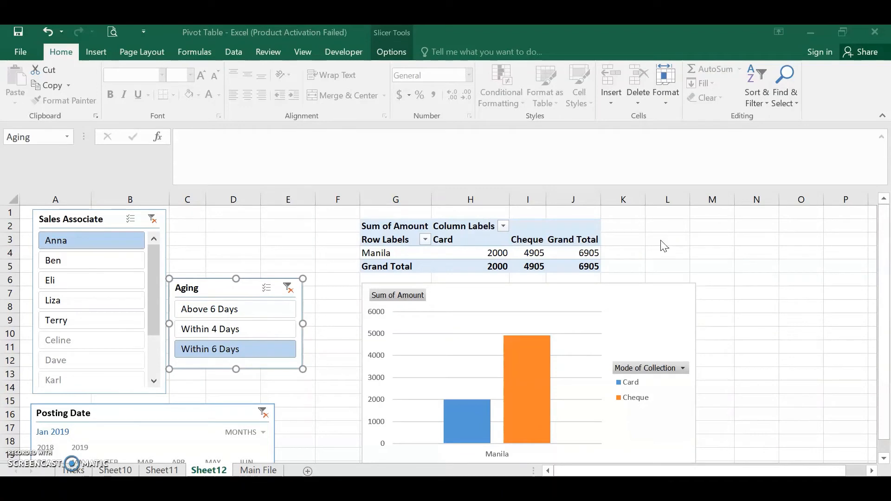
Examine the chart elements available for the PivotChart, including axes, axis titles, chart title placement and data label positions
click(645, 308)
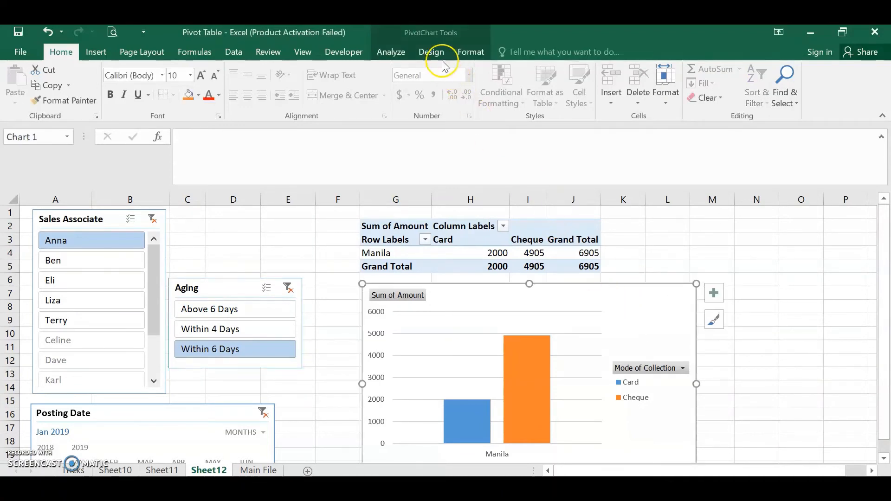
click(431, 51)
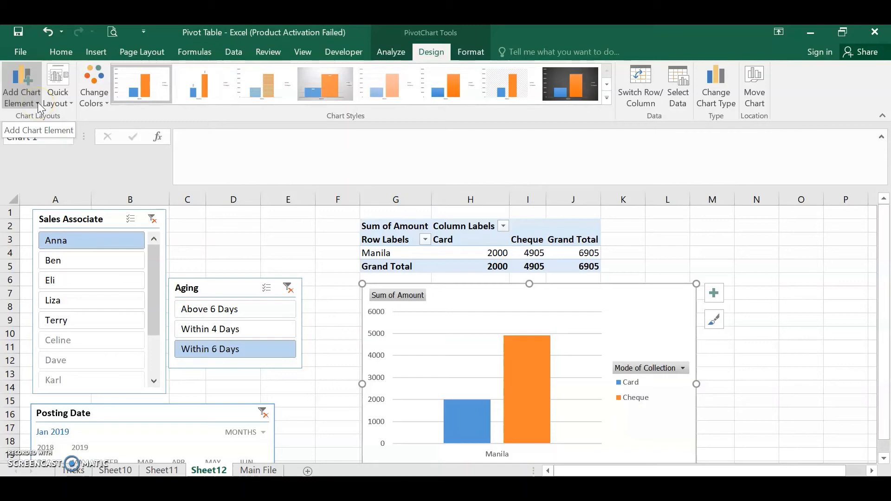
click(37, 102)
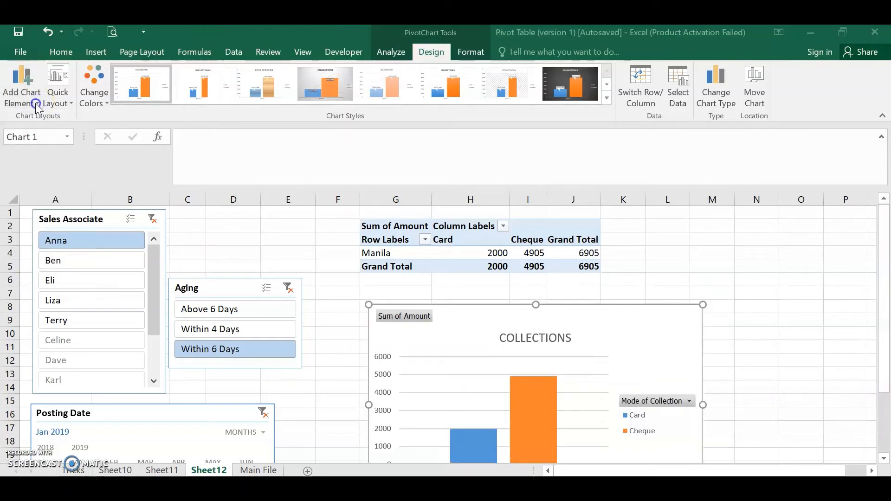
click(36, 101)
mouse_move(23, 122)
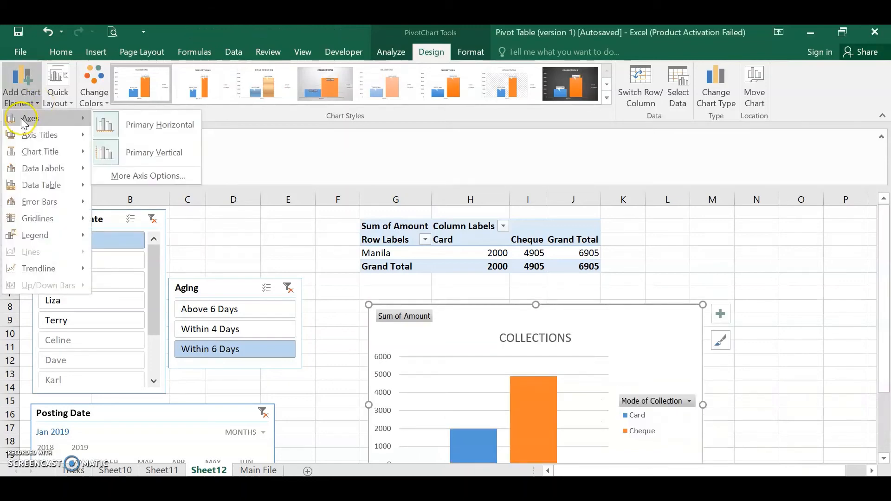
mouse_move(35, 139)
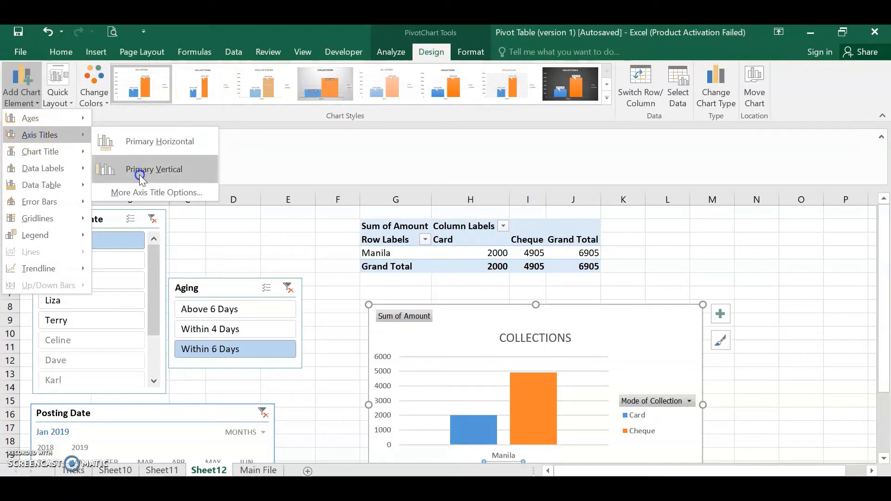
mouse_move(57, 155)
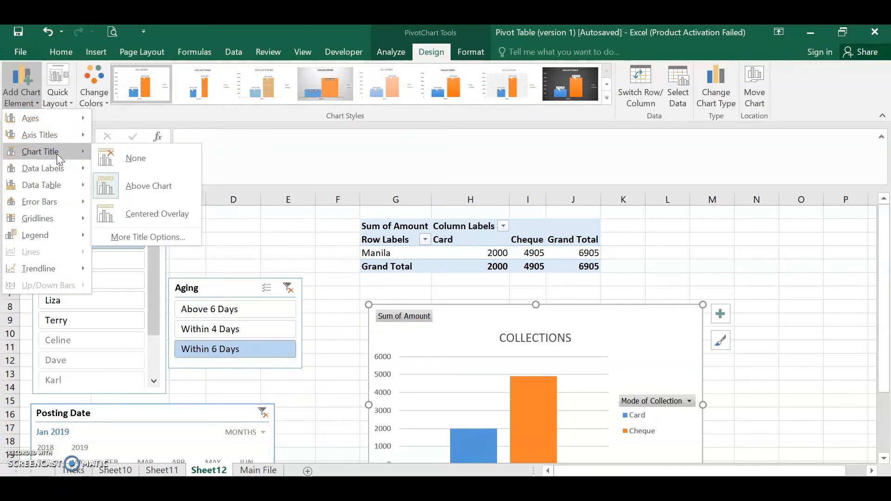
click(141, 188)
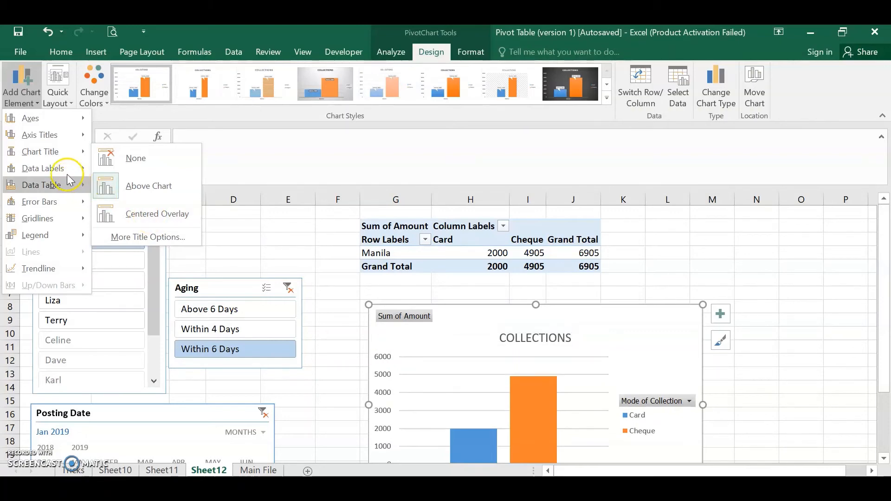
mouse_move(65, 171)
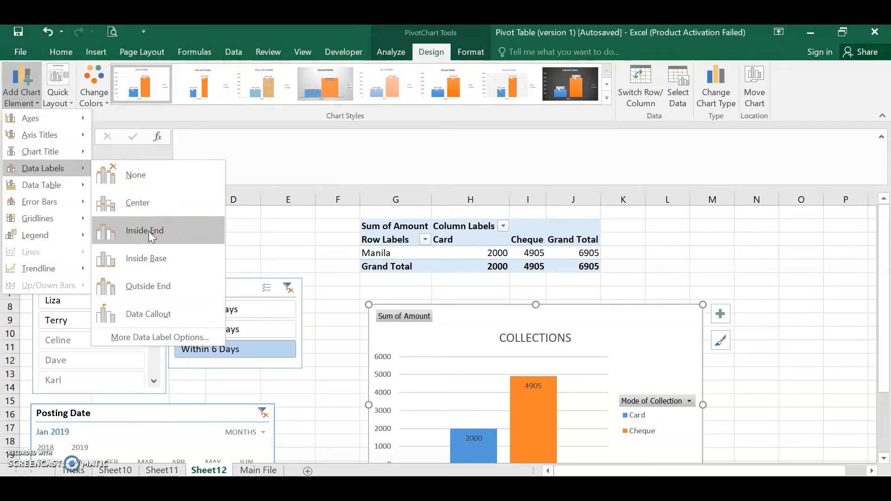
click(158, 291)
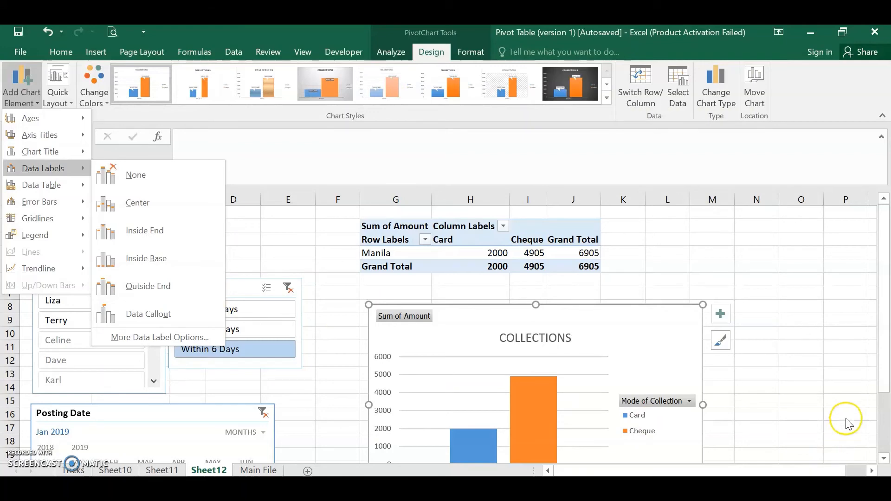
drag(882, 362, 885, 398)
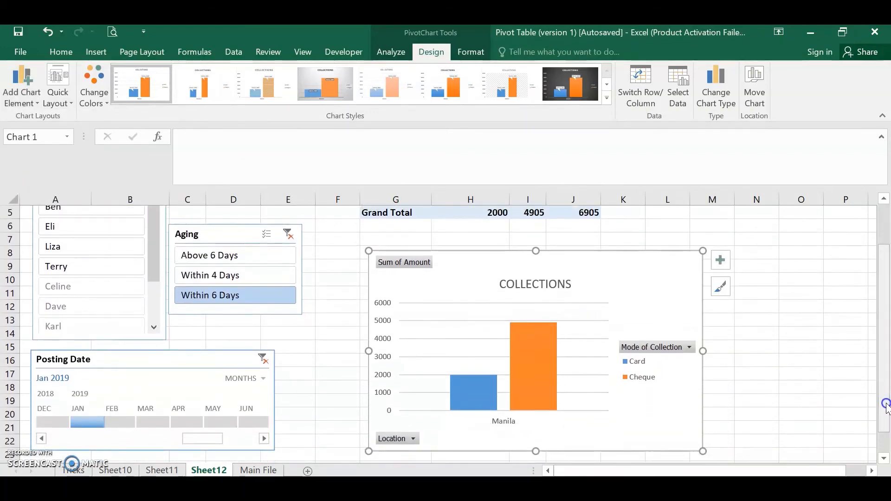
Add data callout labels to the PivotChart and replace its legend with a data table that has legend keys
click(37, 103)
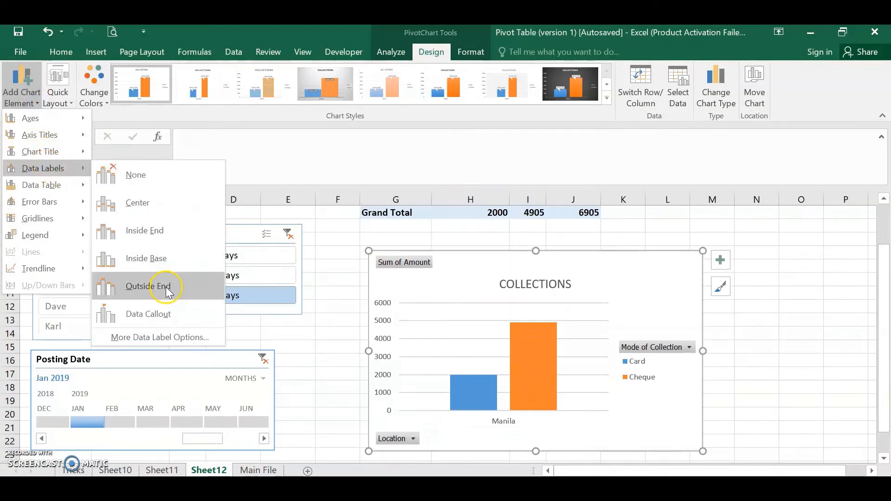
click(166, 316)
click(21, 90)
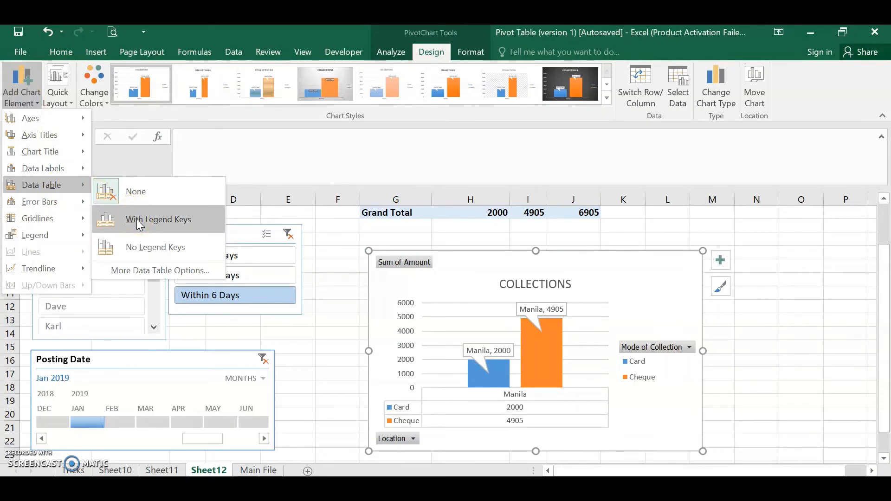
click(136, 219)
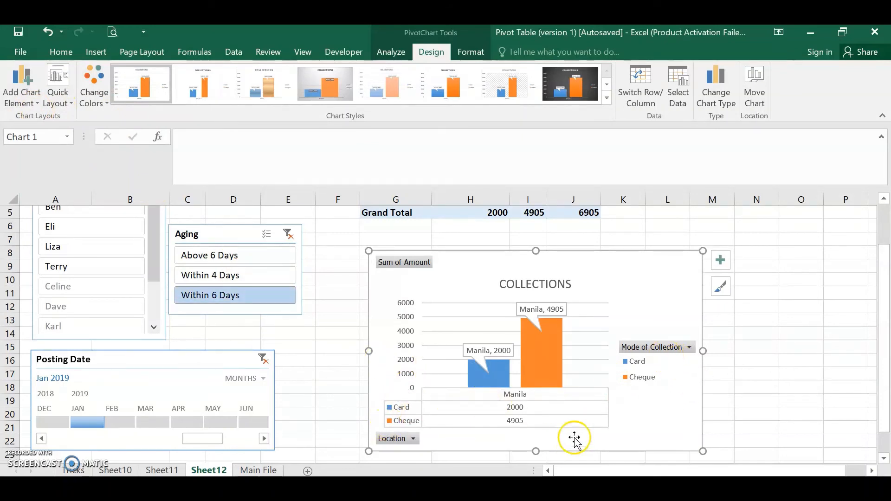
click(640, 365)
key(Delete)
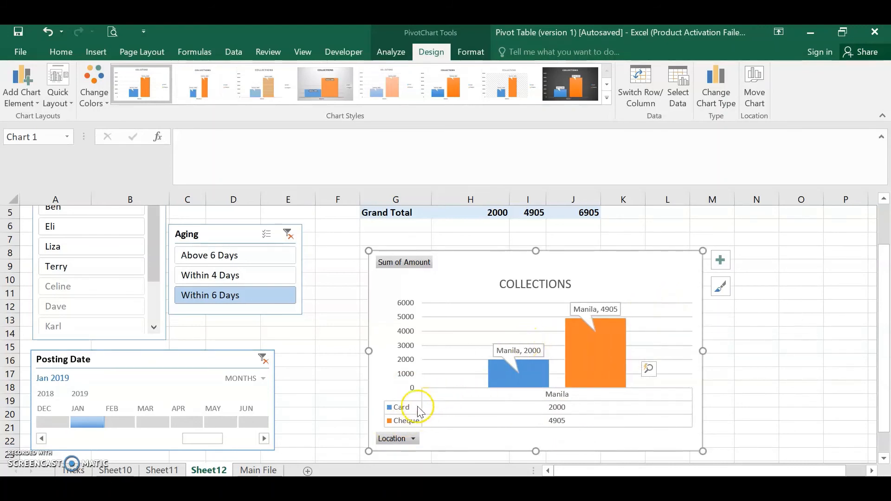
Examine the gridline, legend placement and trendline options available for the PivotChart
click(22, 93)
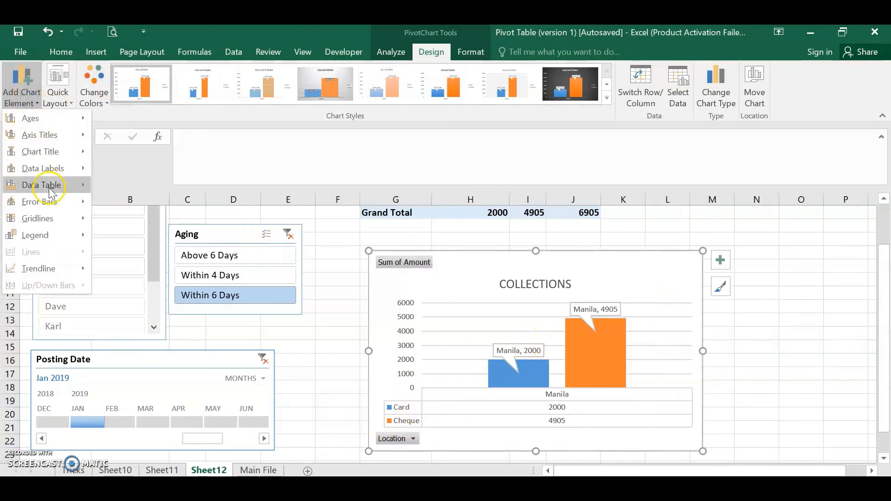
mouse_move(54, 212)
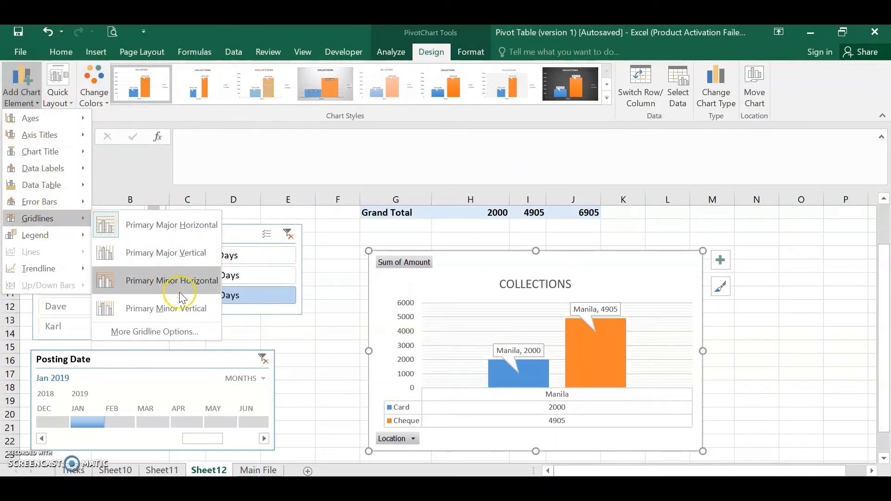
mouse_move(75, 234)
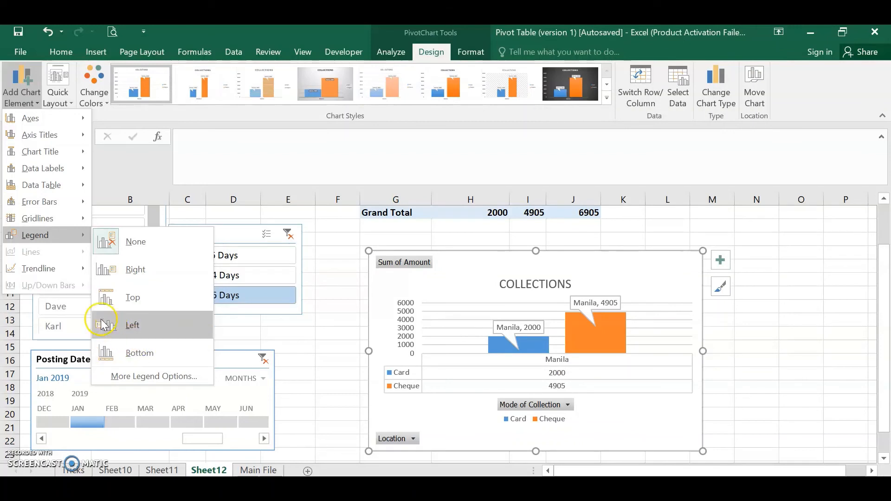
mouse_move(52, 270)
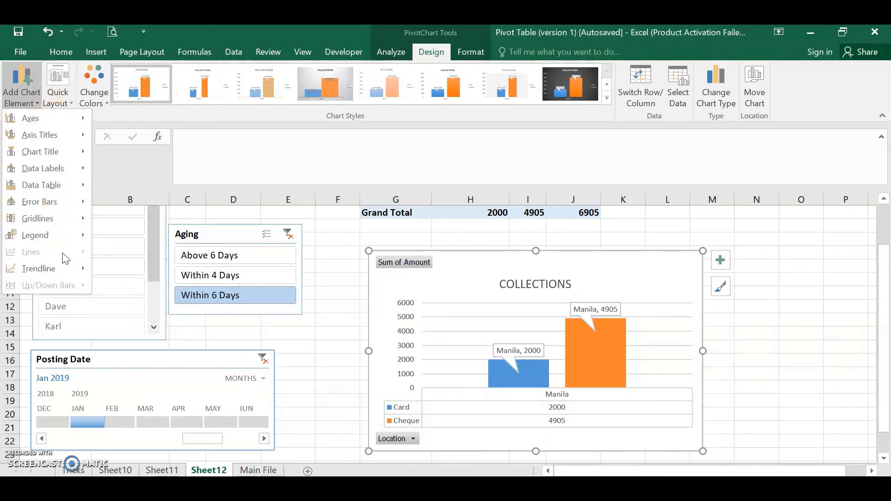
click(320, 246)
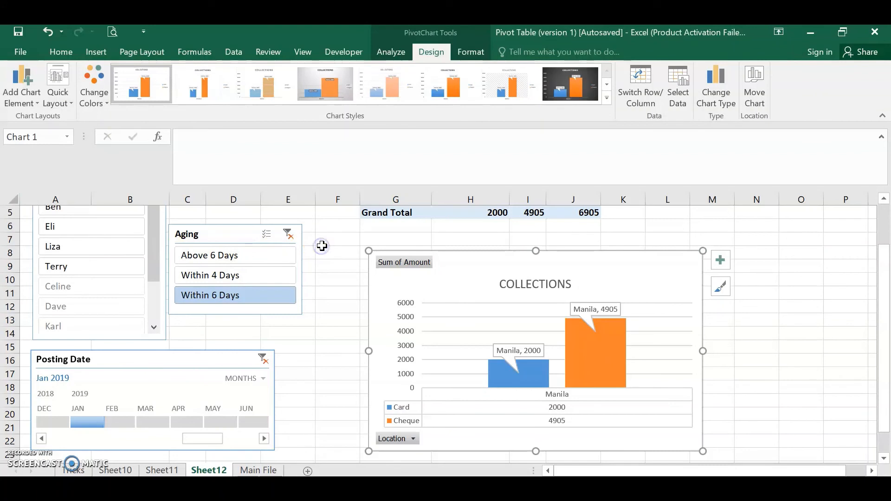
Switch the PivotChart's rows and columns and change its chart type to Clustered Bar
click(642, 82)
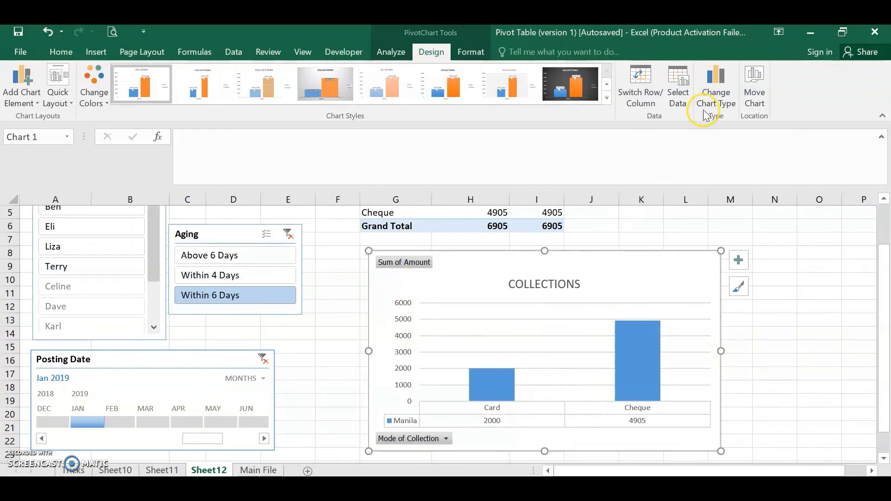
click(714, 97)
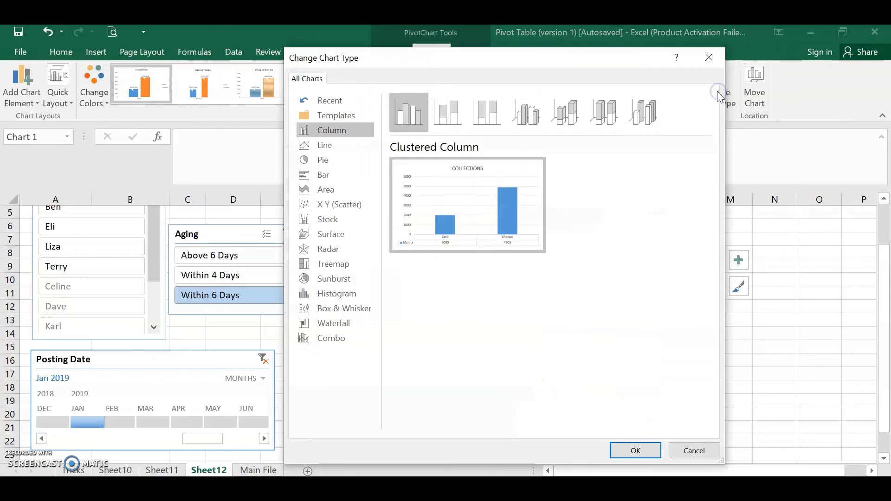
mouse_move(430, 211)
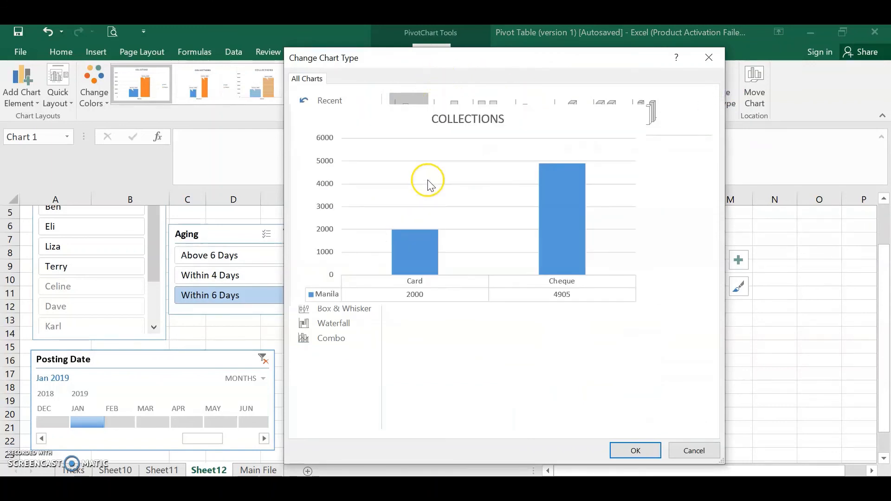
click(338, 177)
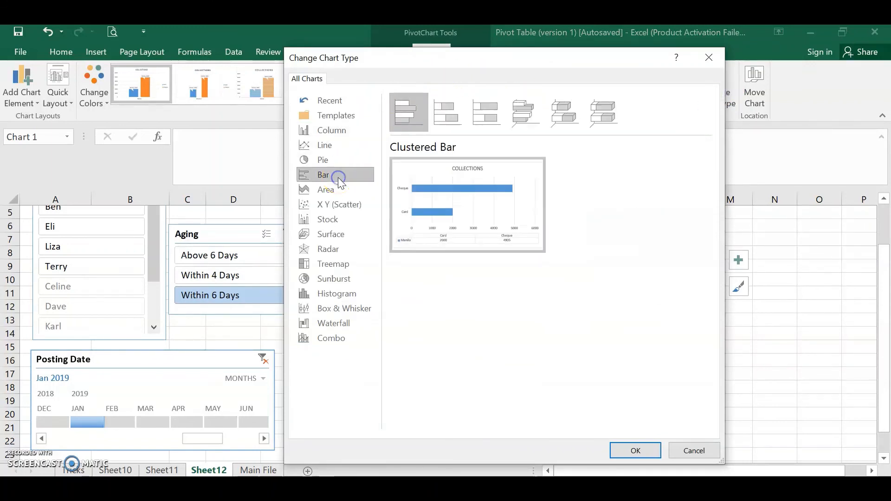
click(636, 451)
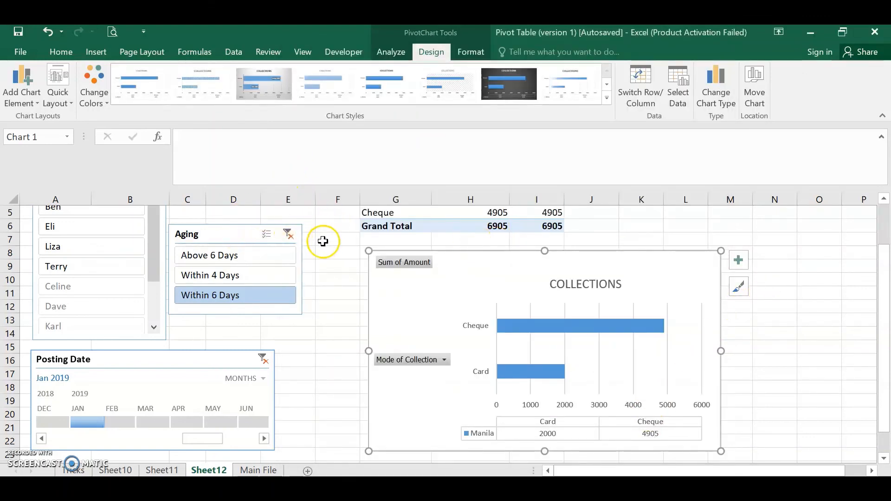
Raise the Aging slicer to around row 5 and fit the PivotChart between columns F and K, starting around row 7
drag(235, 230, 239, 215)
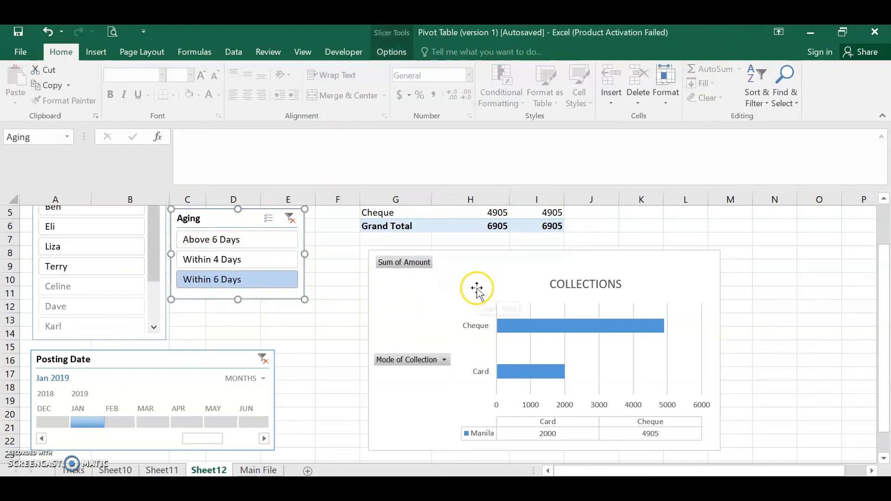
mouse_move(660, 265)
mouse_down()
mouse_move(620, 273)
mouse_move(627, 260)
mouse_move(617, 259)
mouse_up()
drag(677, 345, 656, 344)
click(638, 222)
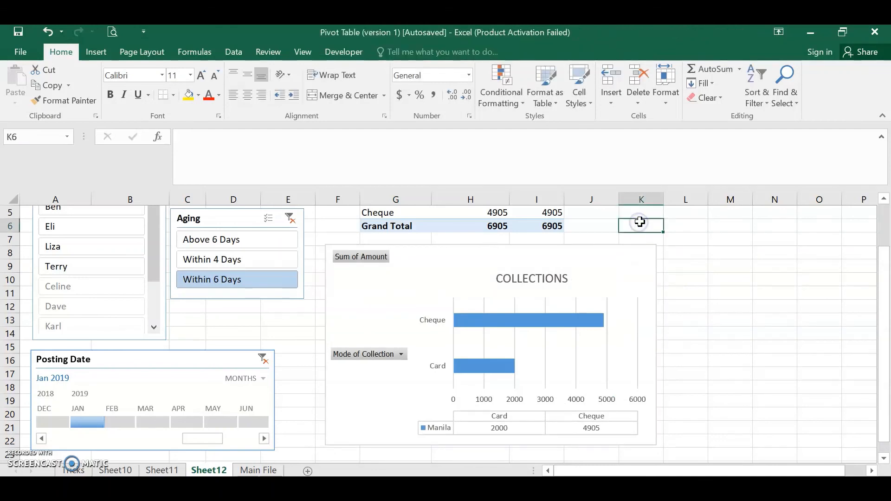